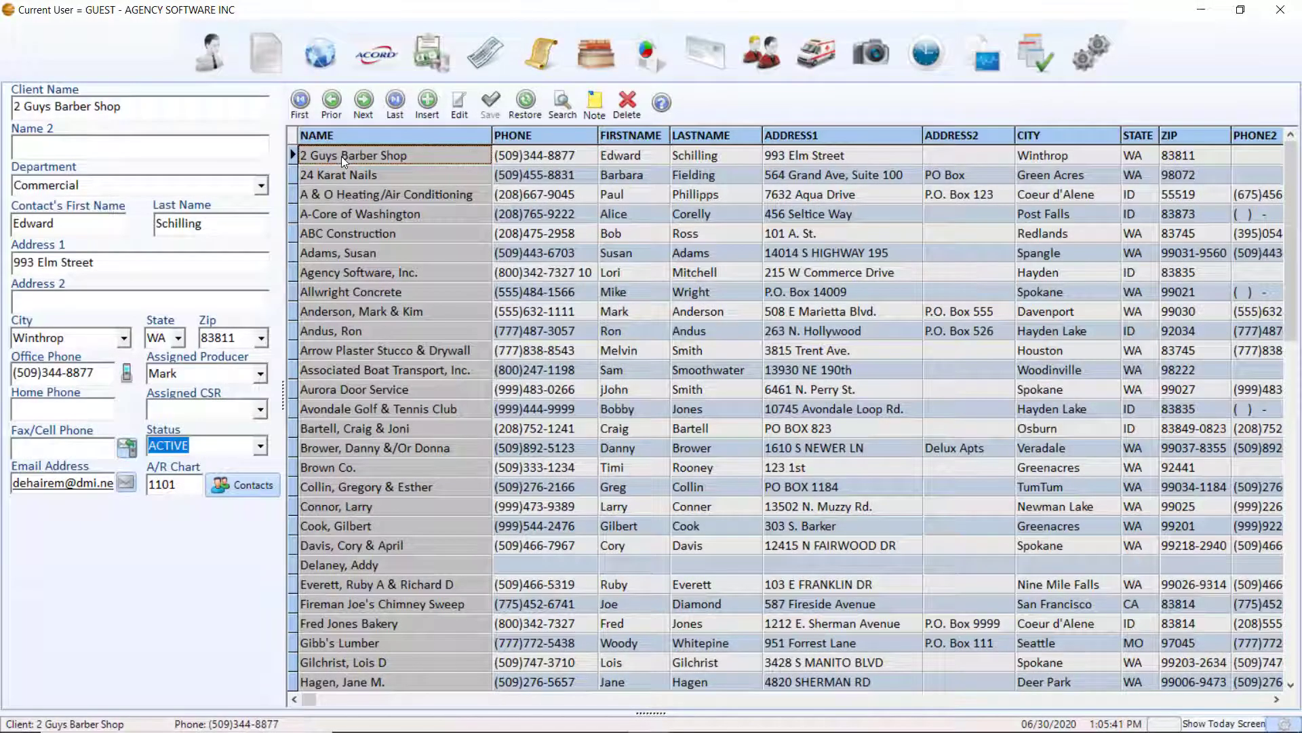
Show the Family Members screen for the 2 Guys Barber Shop client.
left_click(761, 52)
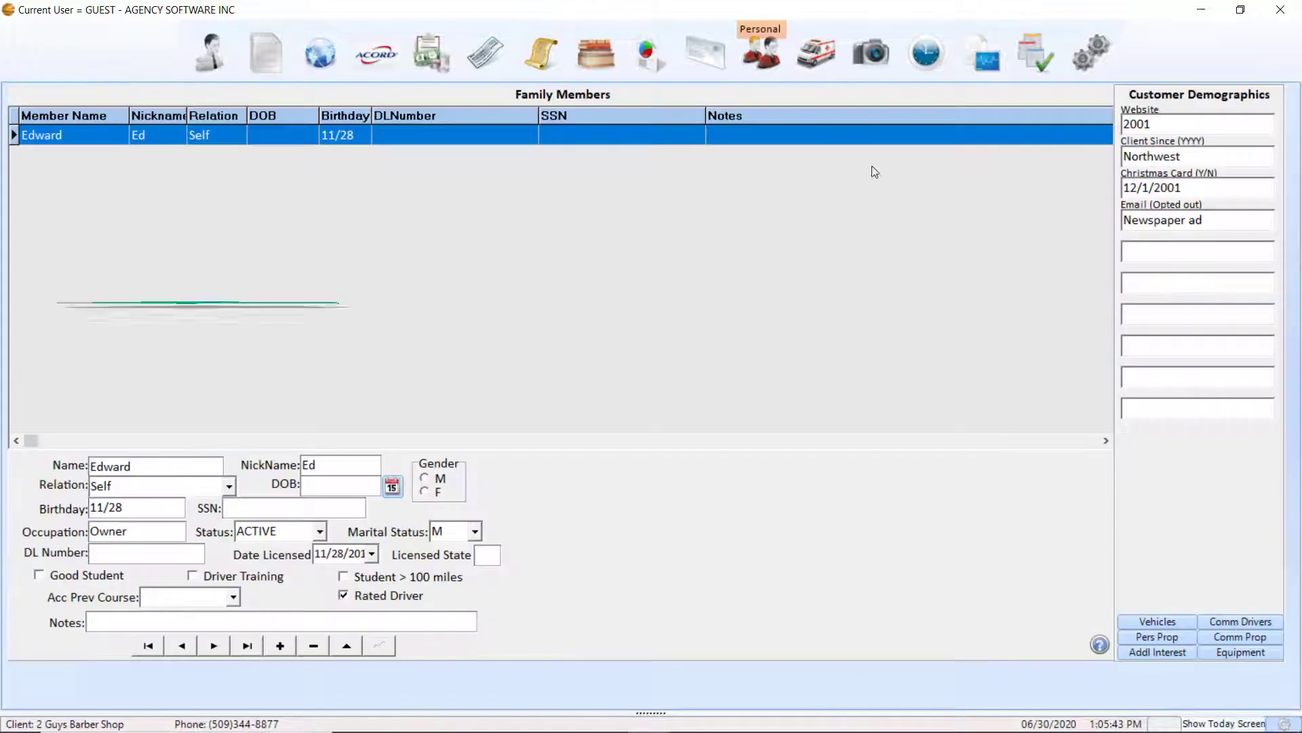
Add a new ACORD VEHICLE SCHEDULE form prefilled from Safeco policy 12341234.
left_click(1157, 622)
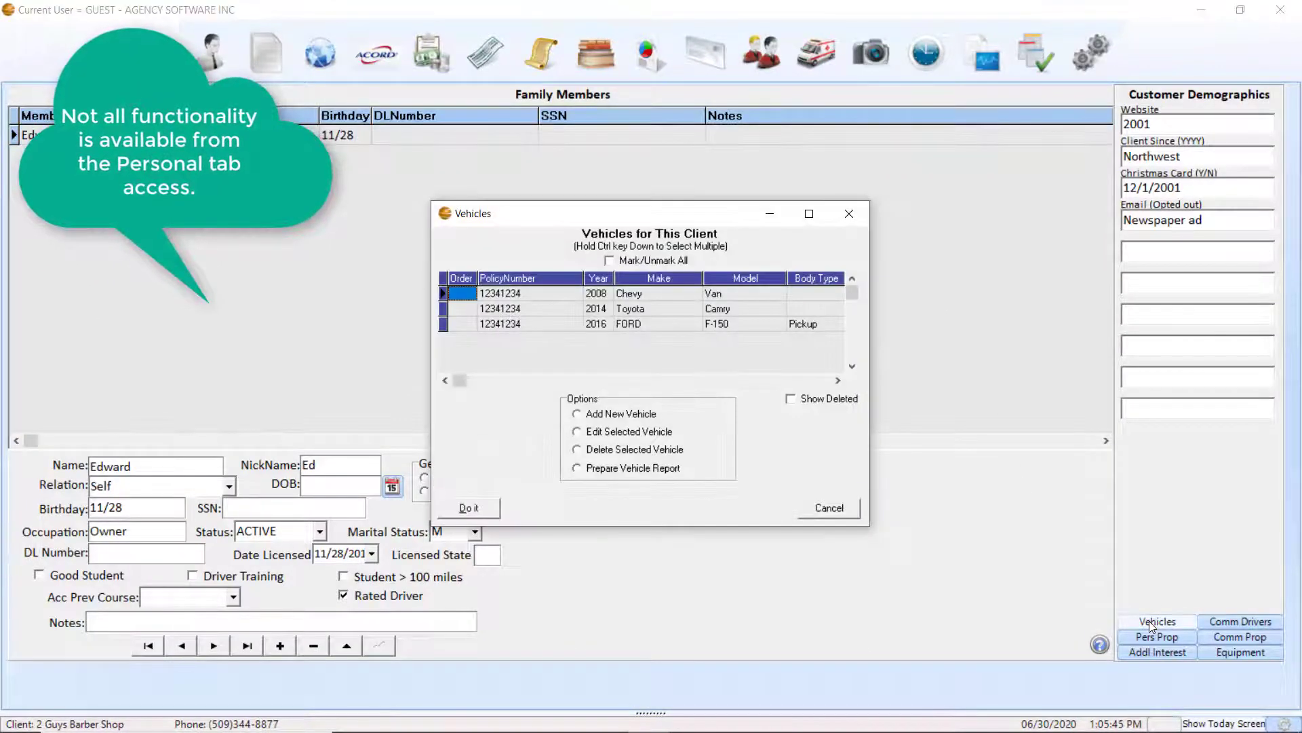
left_click(833, 508)
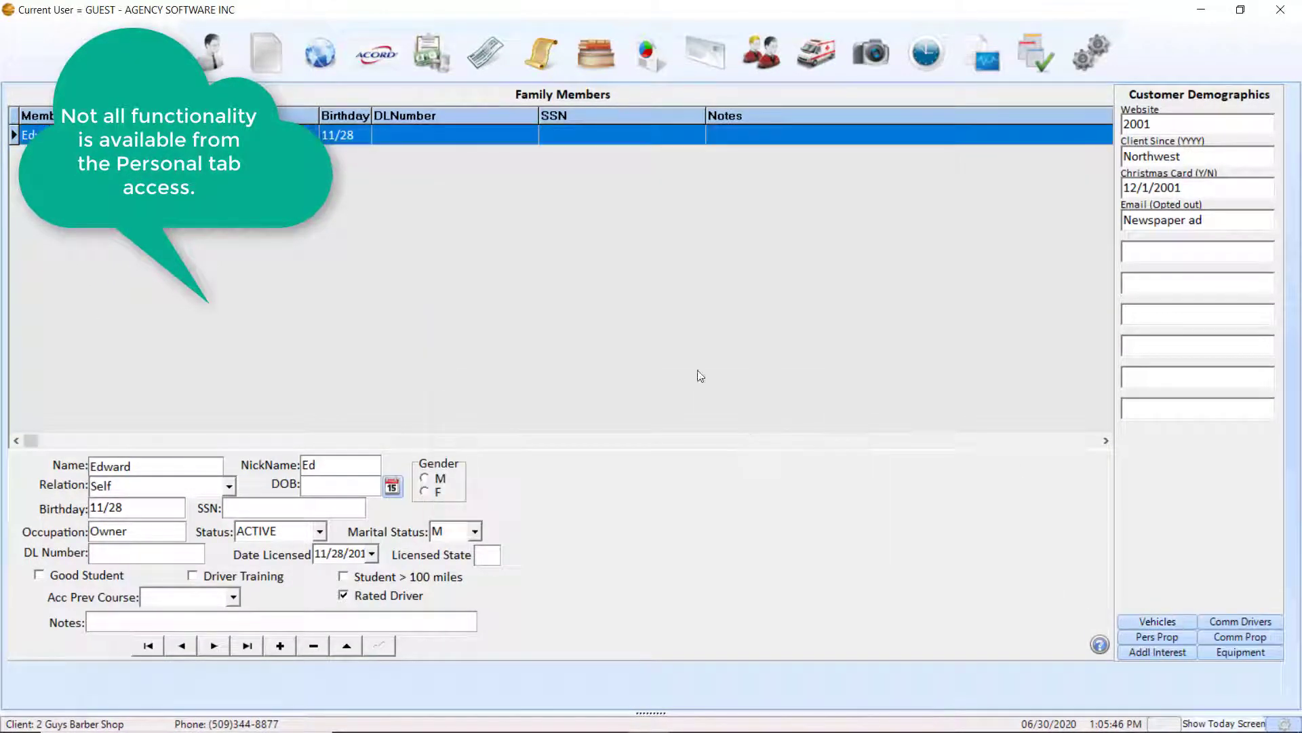
left_click(378, 55)
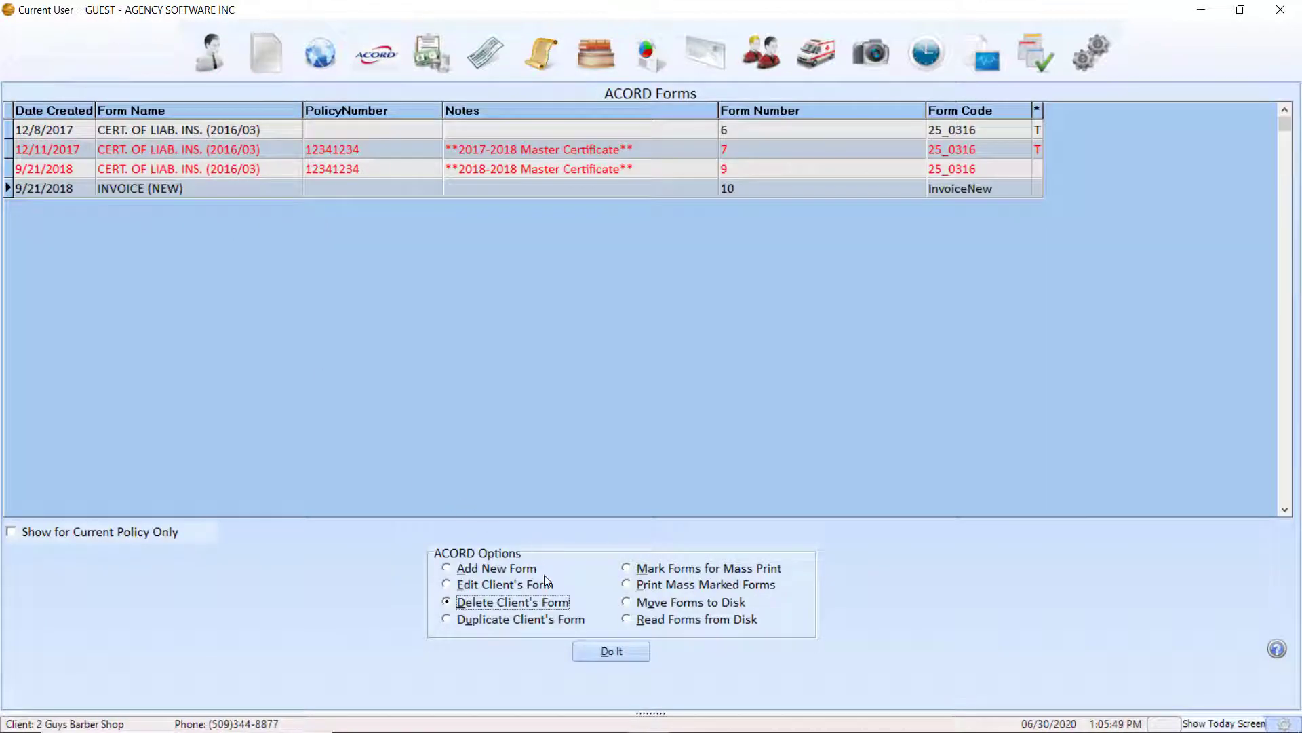
left_click(519, 570)
left_click(607, 648)
type("veh")
left_click(895, 283)
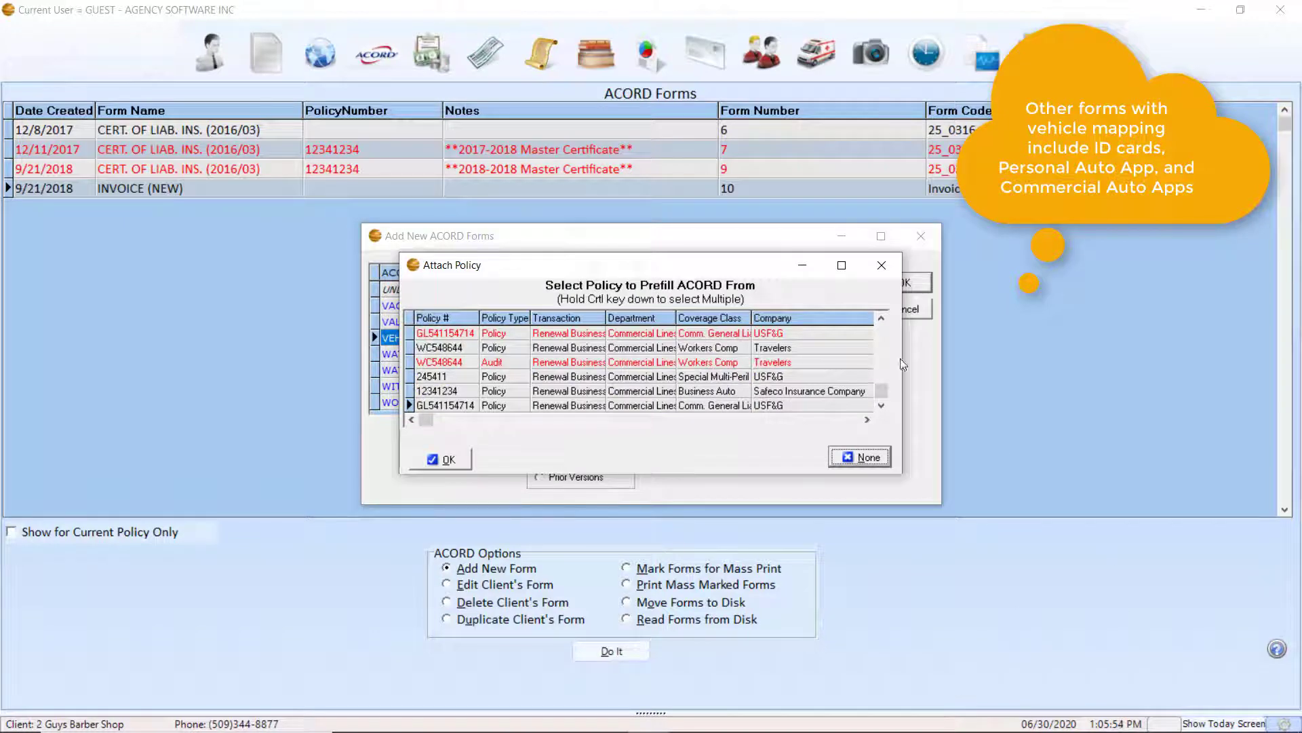
left_click(435, 391)
left_click(446, 460)
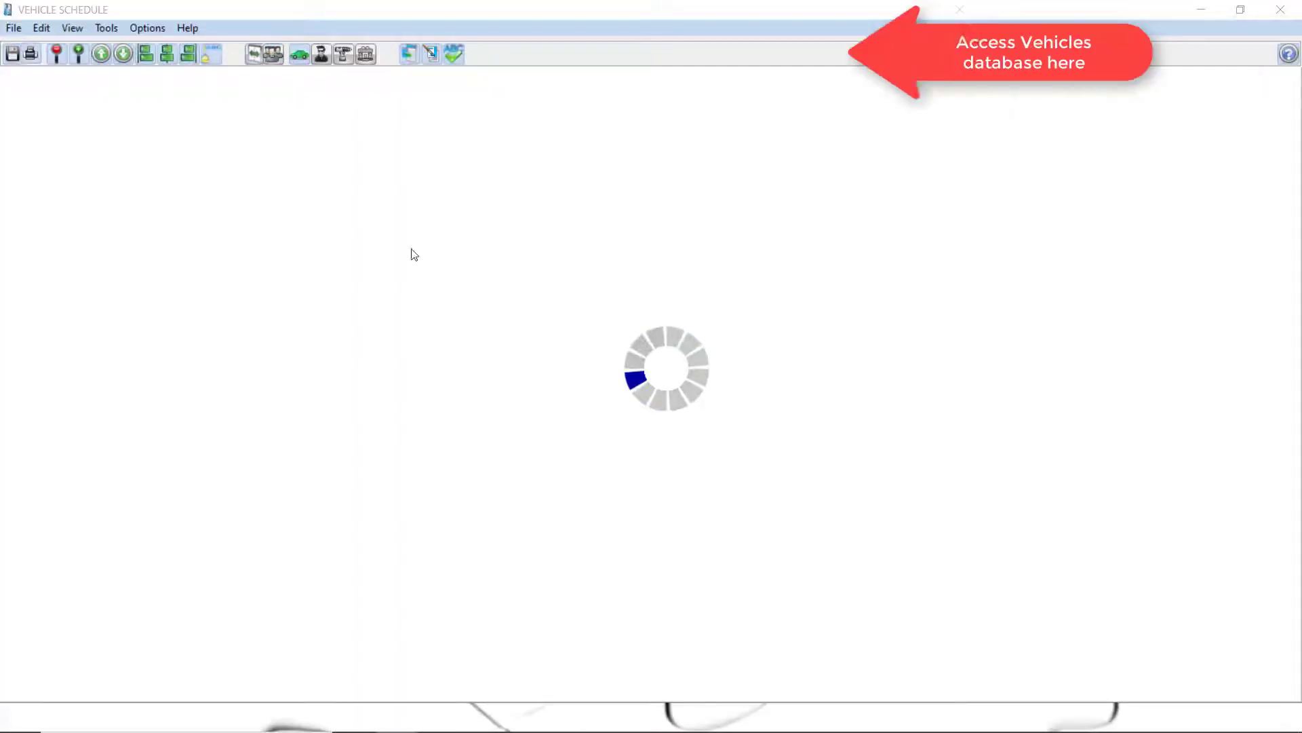
left_click(299, 54)
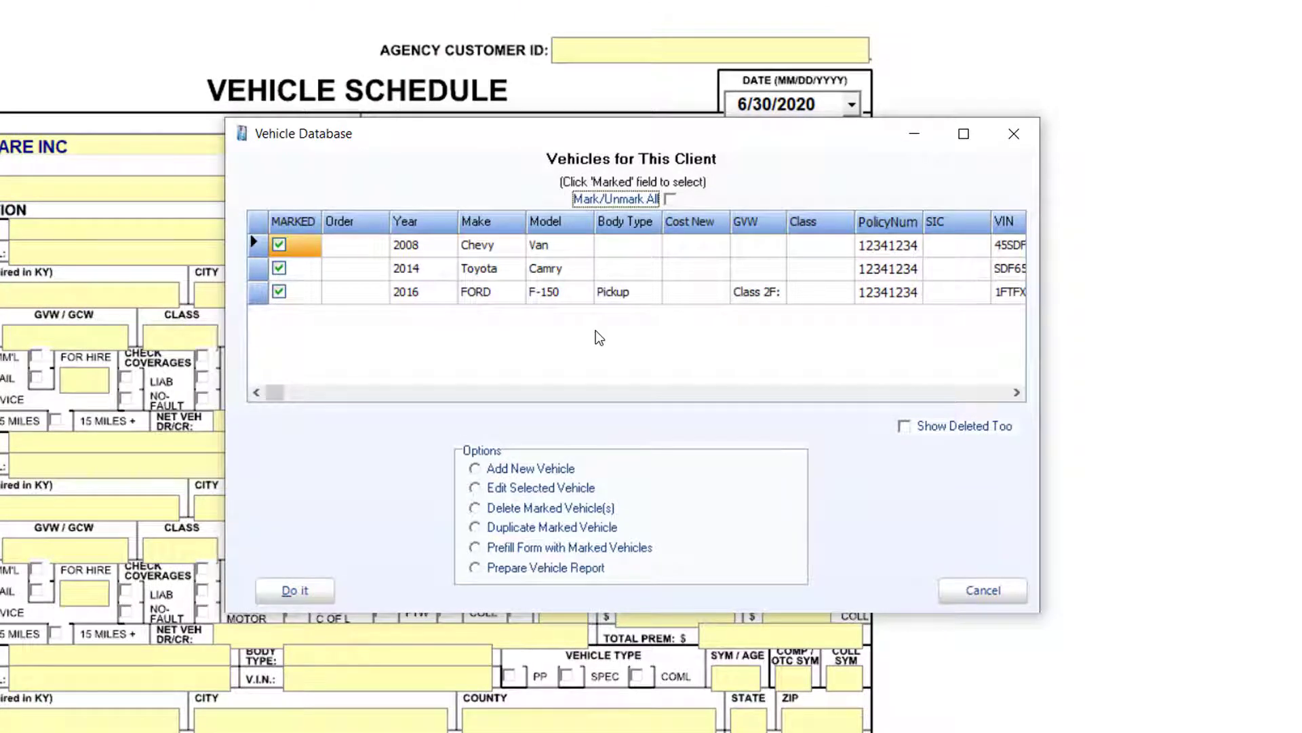
List all the client's vehicles, including deleted ones, sorted by VIN.
left_click(514, 468)
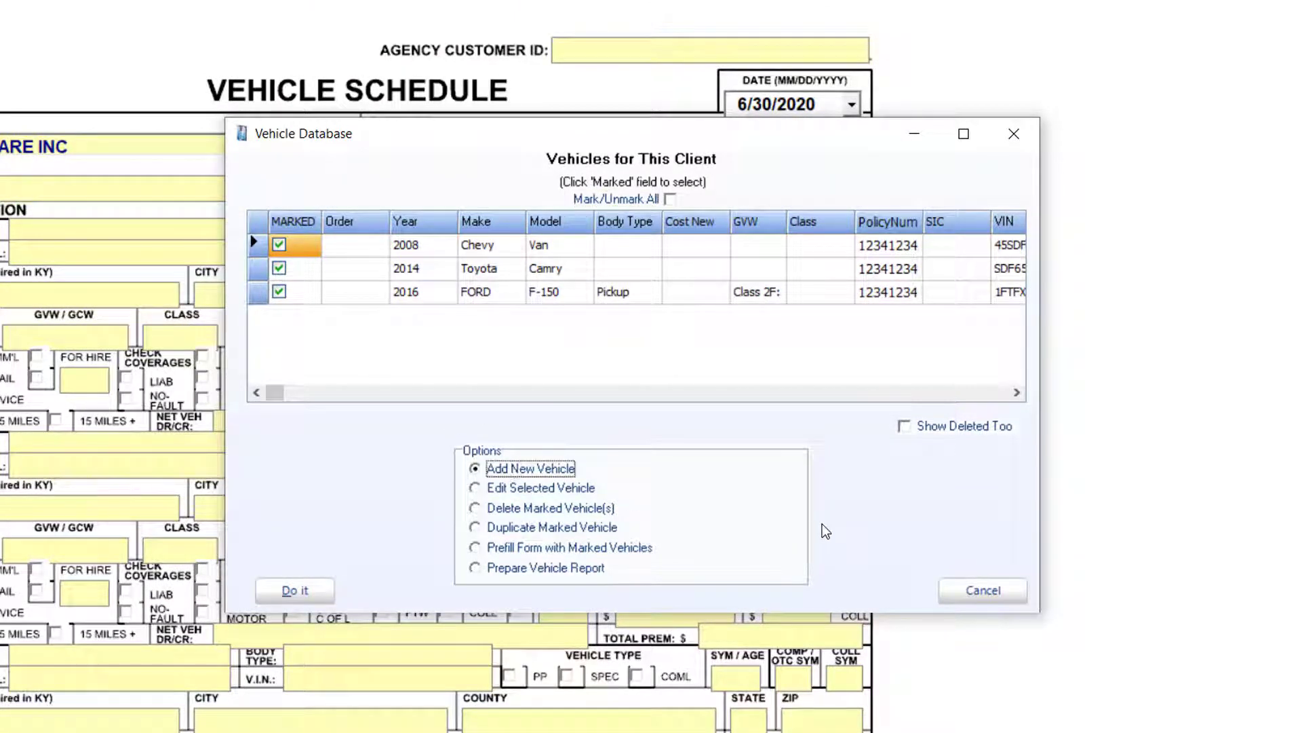
left_click(904, 427)
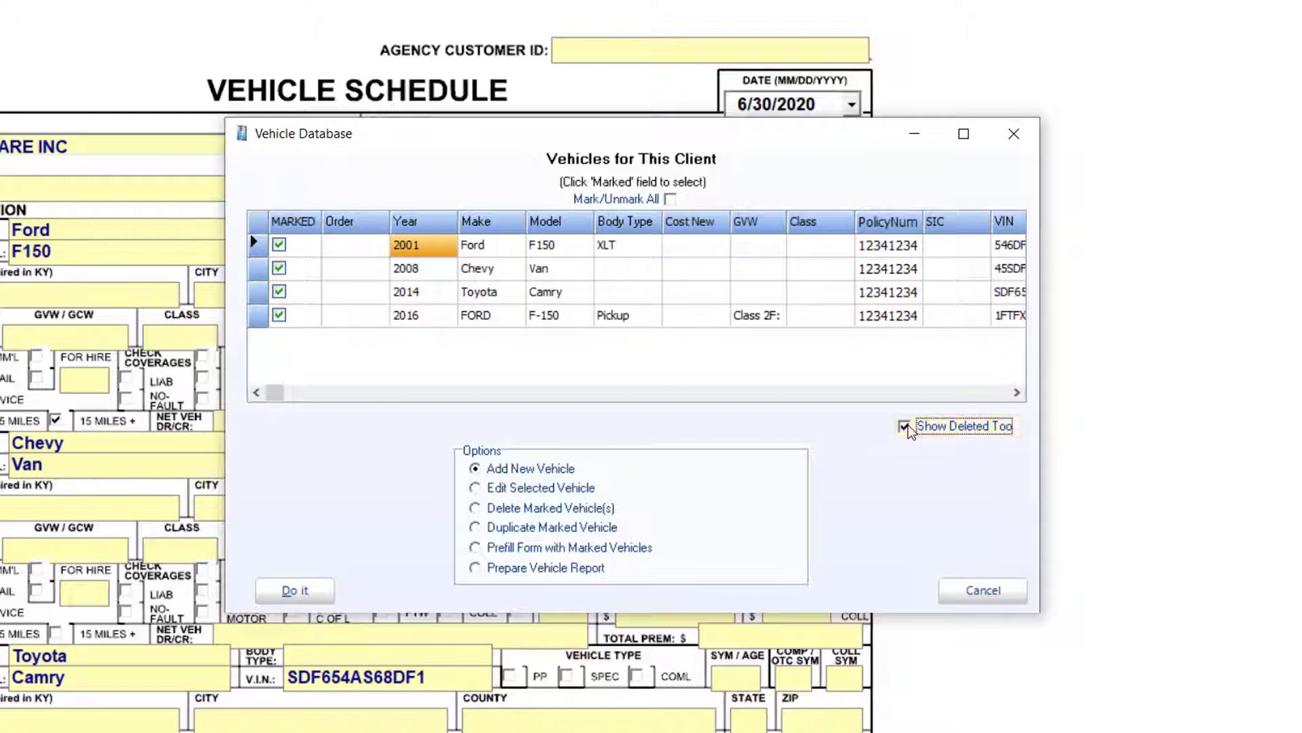
left_click(1008, 223)
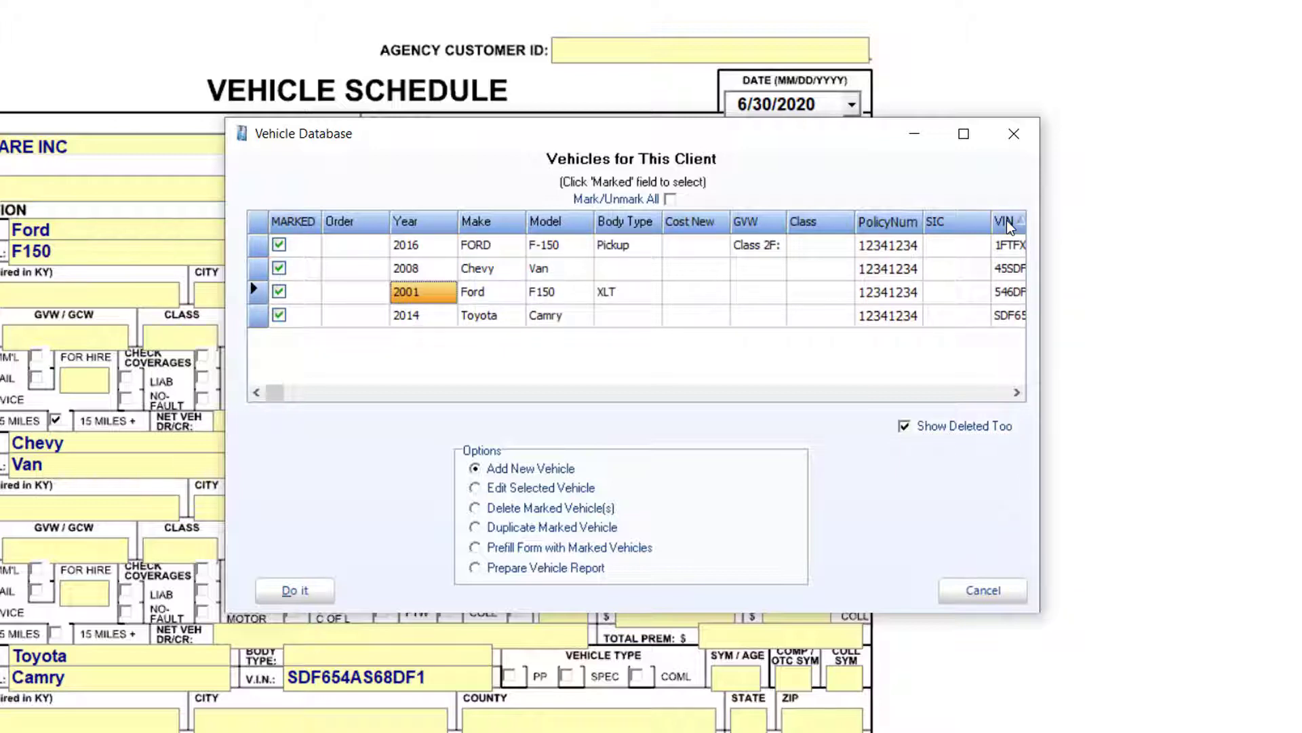
left_click(1005, 300)
Clear the 2001 Ford F150's Date Deleted to reinstate it, then hide deleted vehicles again.
double_click(1004, 300)
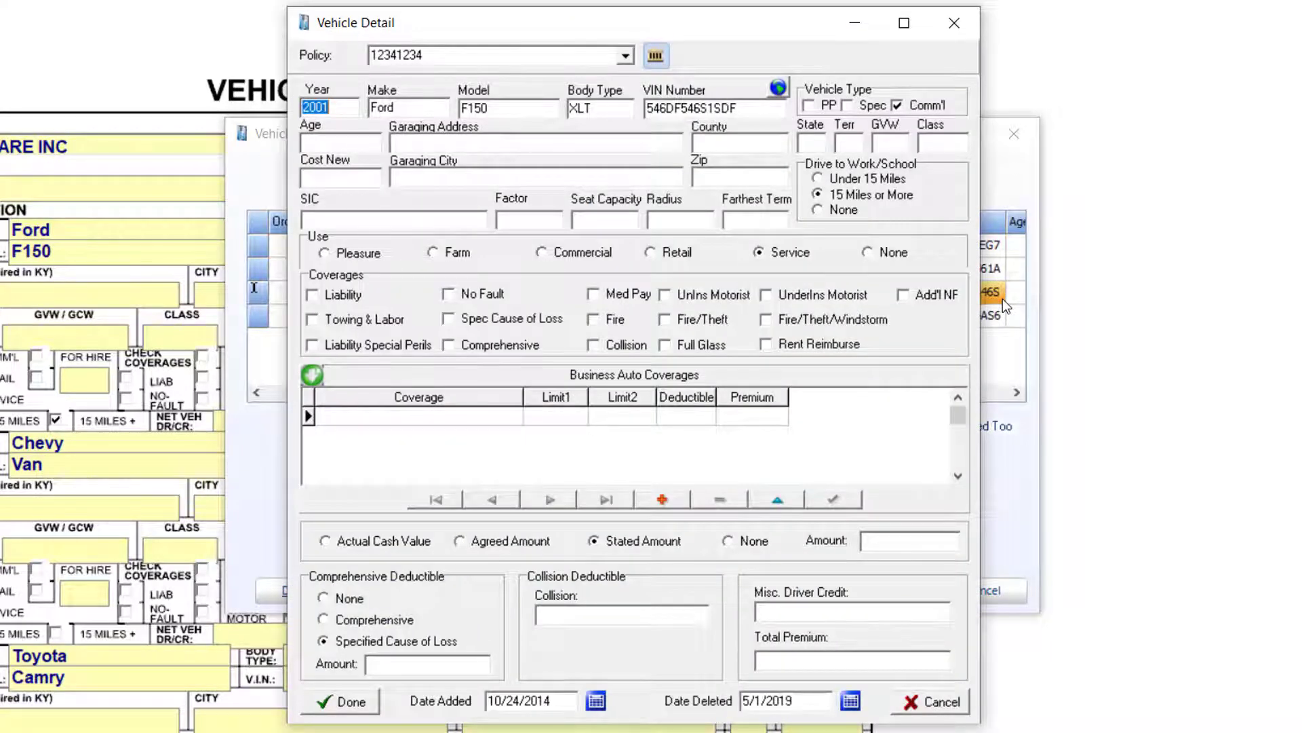
left_click(790, 706)
key("Delete")
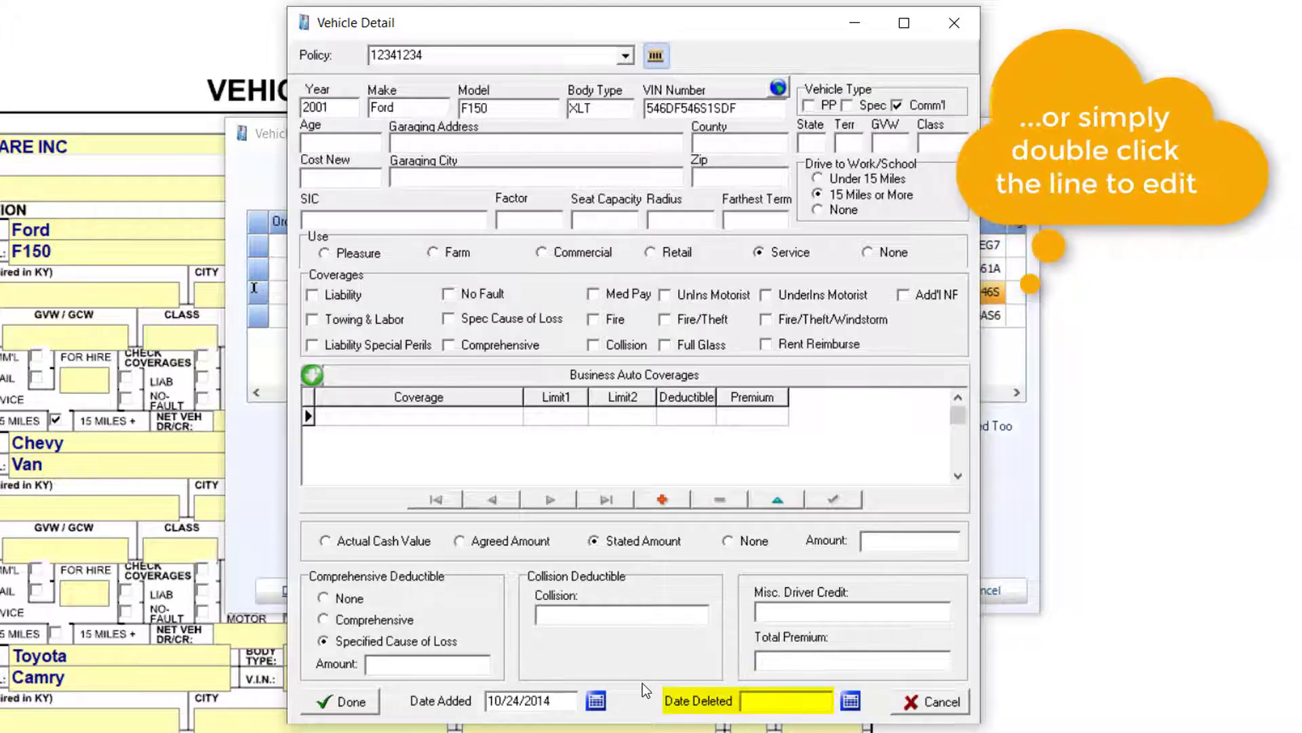
left_click(346, 702)
left_click(911, 430)
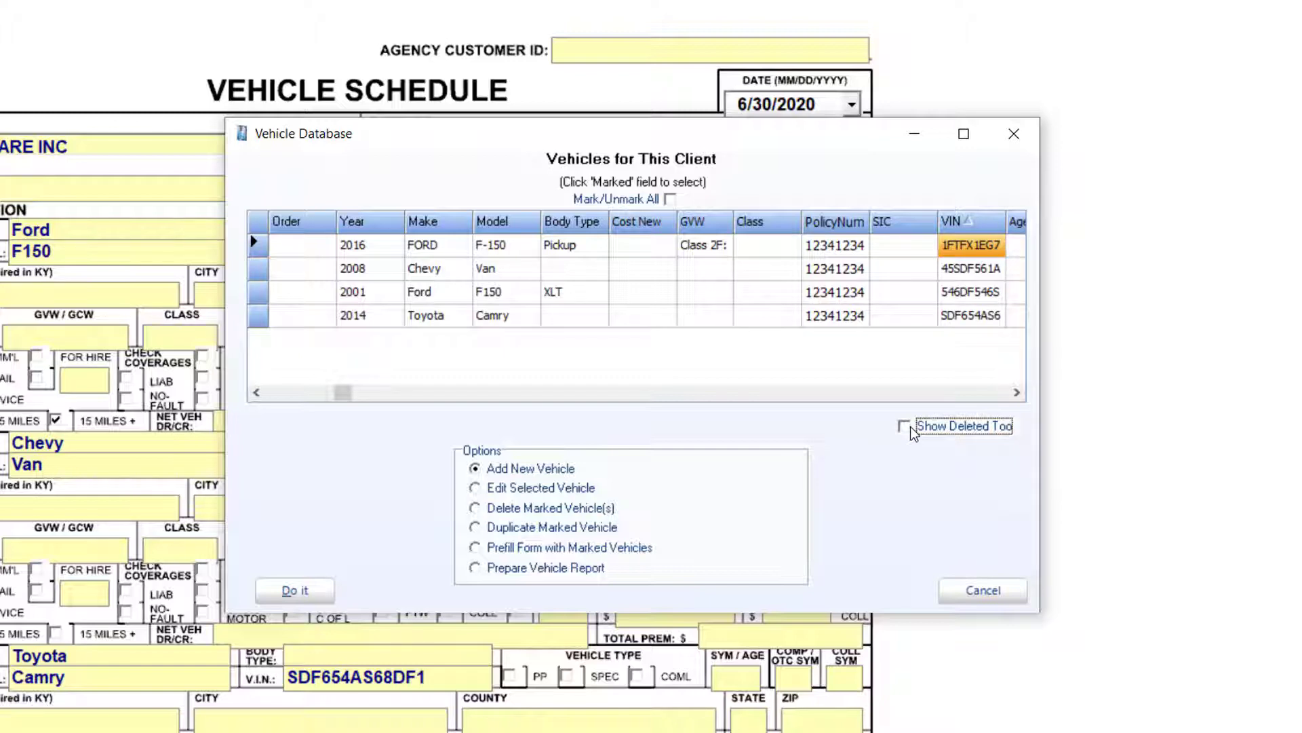
left_click(294, 591)
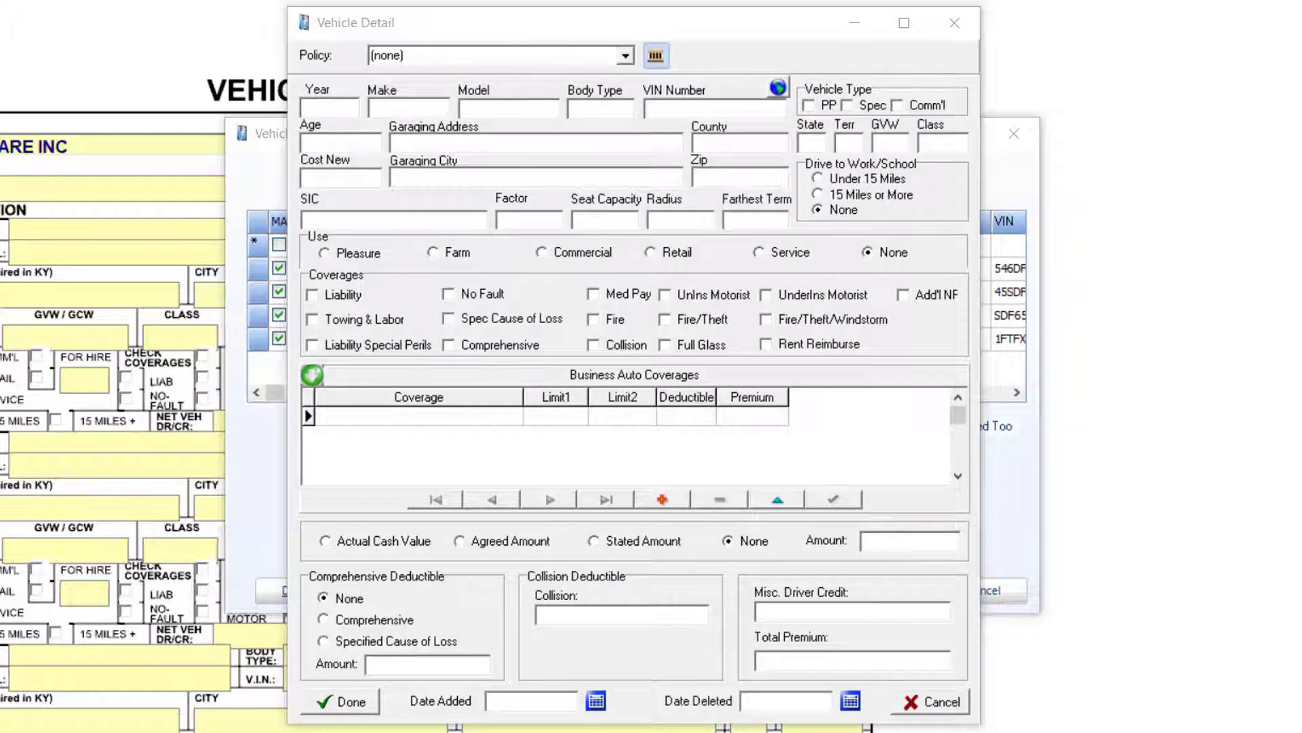
left_click(789, 124)
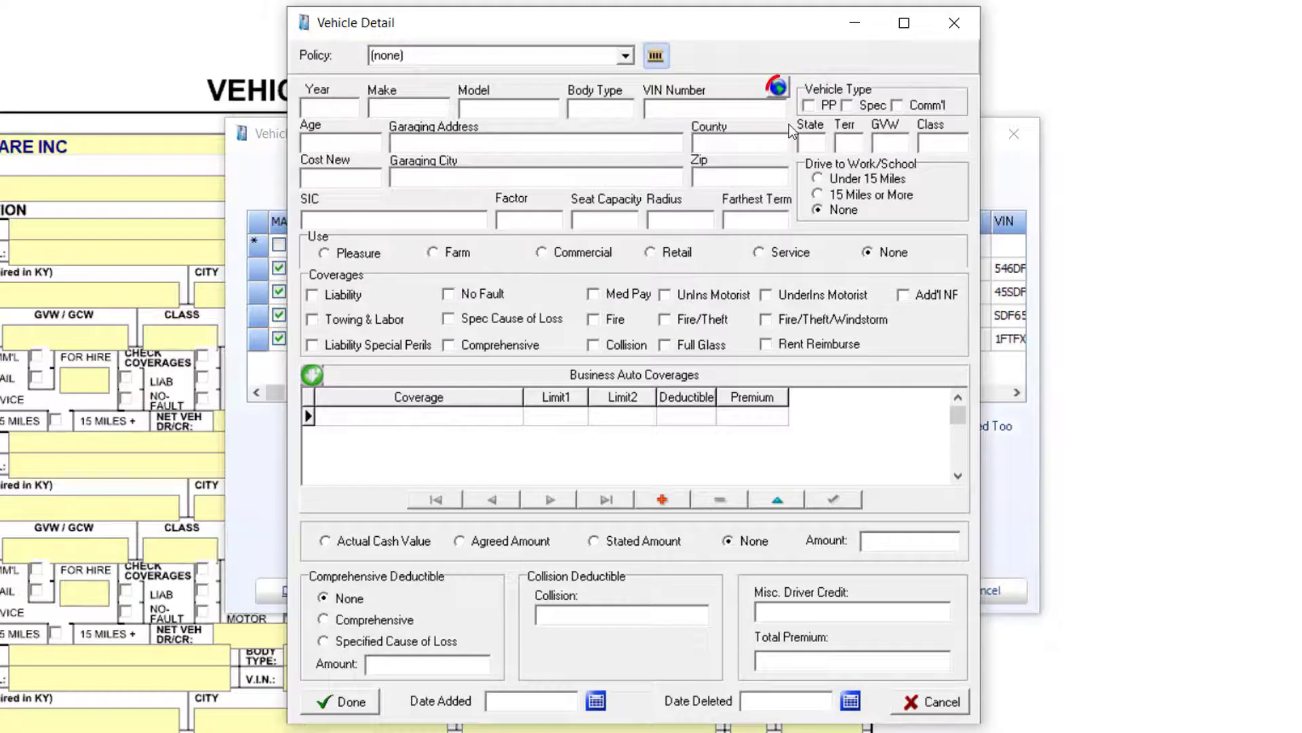
type("4T1BF")
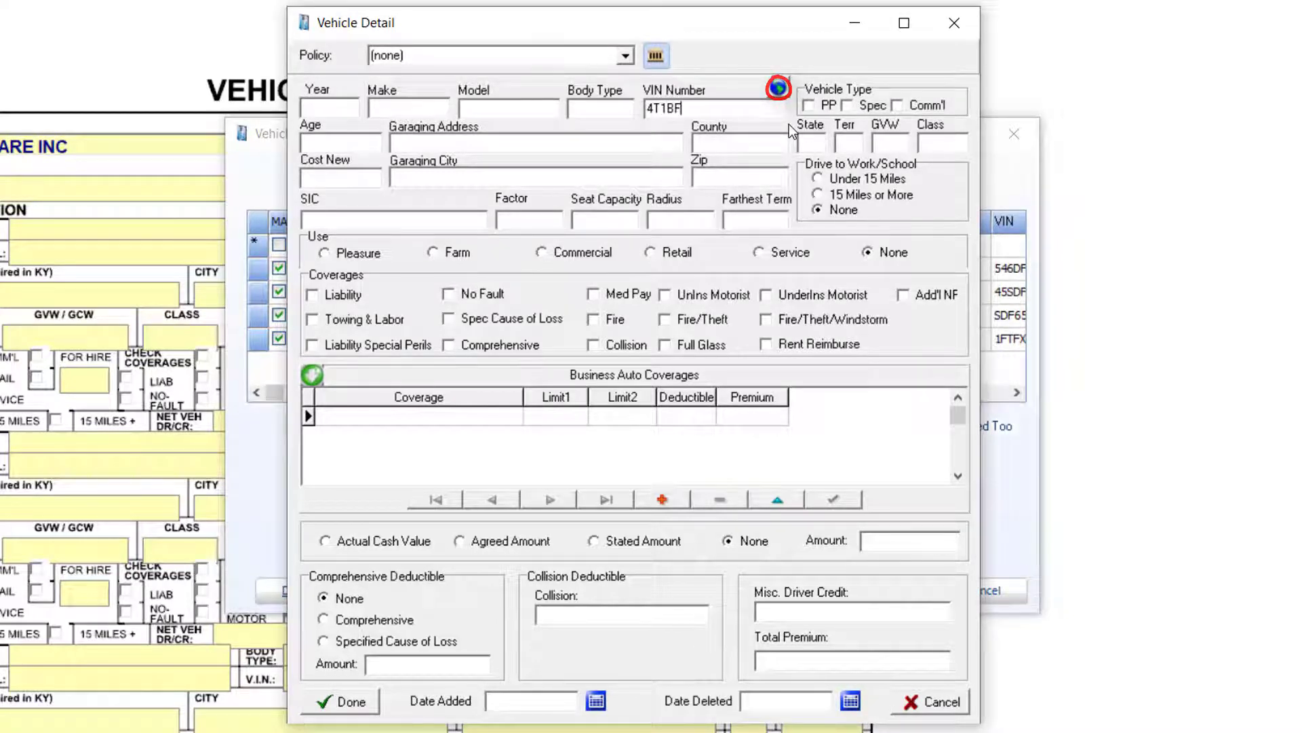
type("1FK3HU790738")
left_click(778, 90)
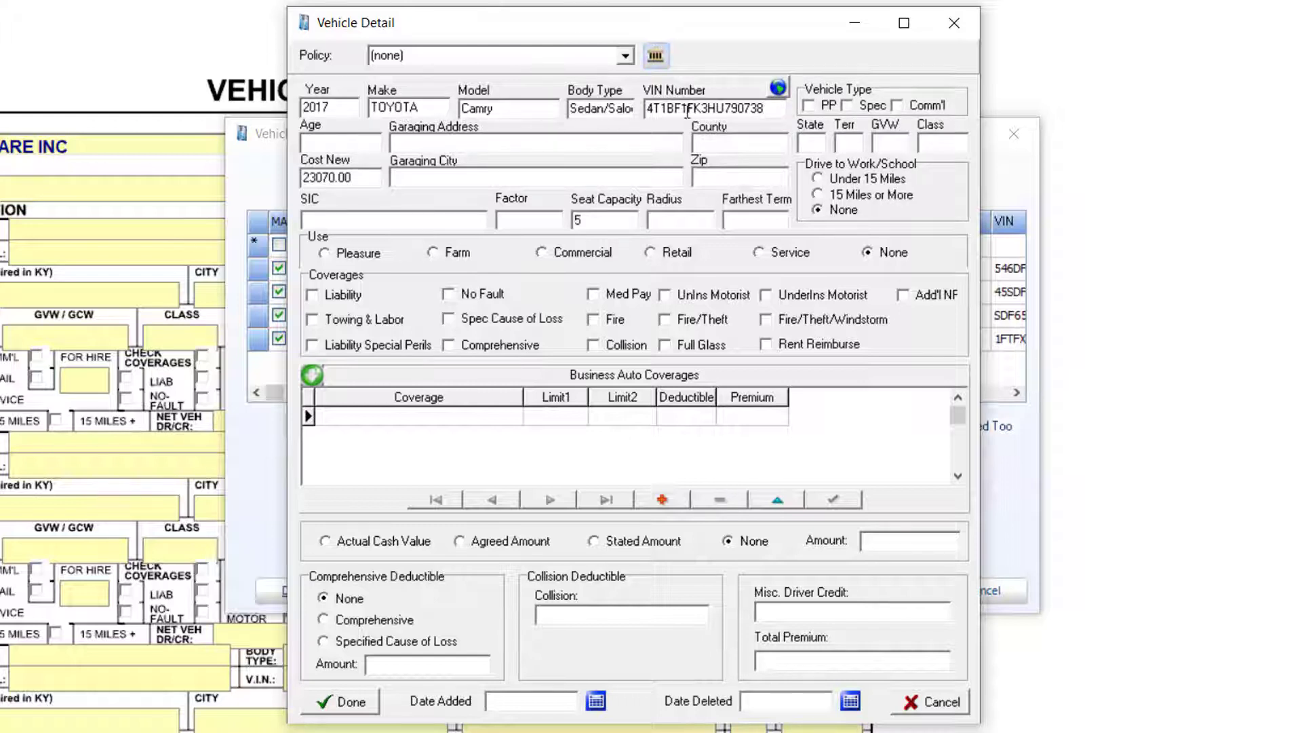
left_click(624, 55)
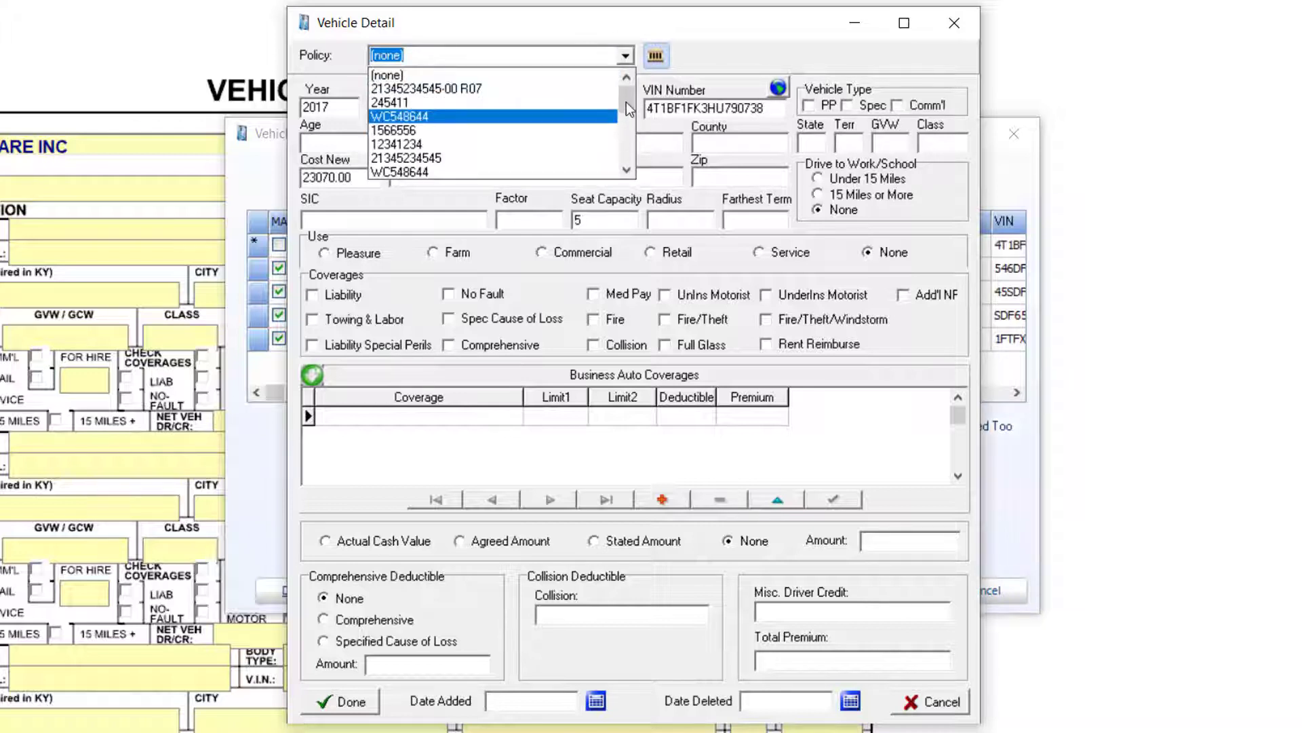
left_click_drag(625, 102, 637, 178)
left_click(409, 157)
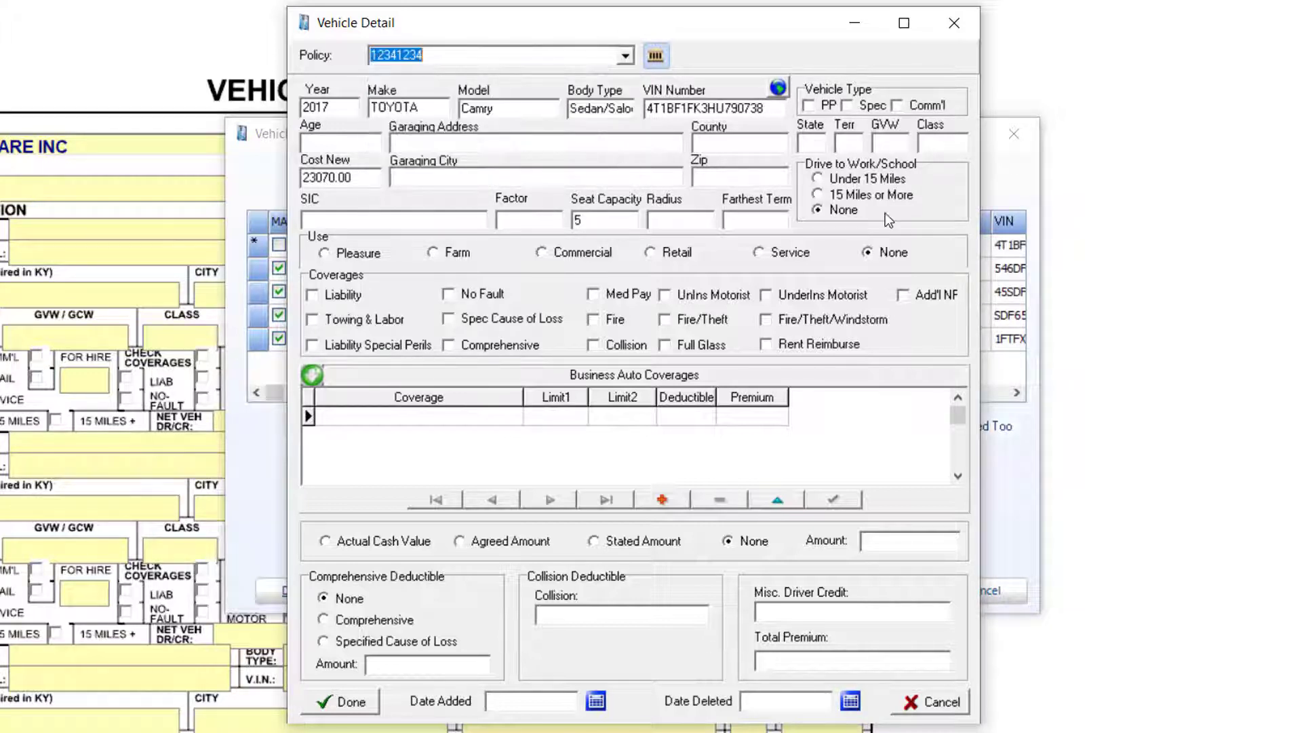
left_click(822, 143)
Set state ID and Commercial use, and check the Camry's seven coverages plus business auto rows.
type("ID")
left_click(541, 252)
left_click(313, 294)
left_click(312, 318)
left_click(449, 345)
left_click(593, 345)
left_click(594, 294)
left_click(665, 295)
left_click(766, 295)
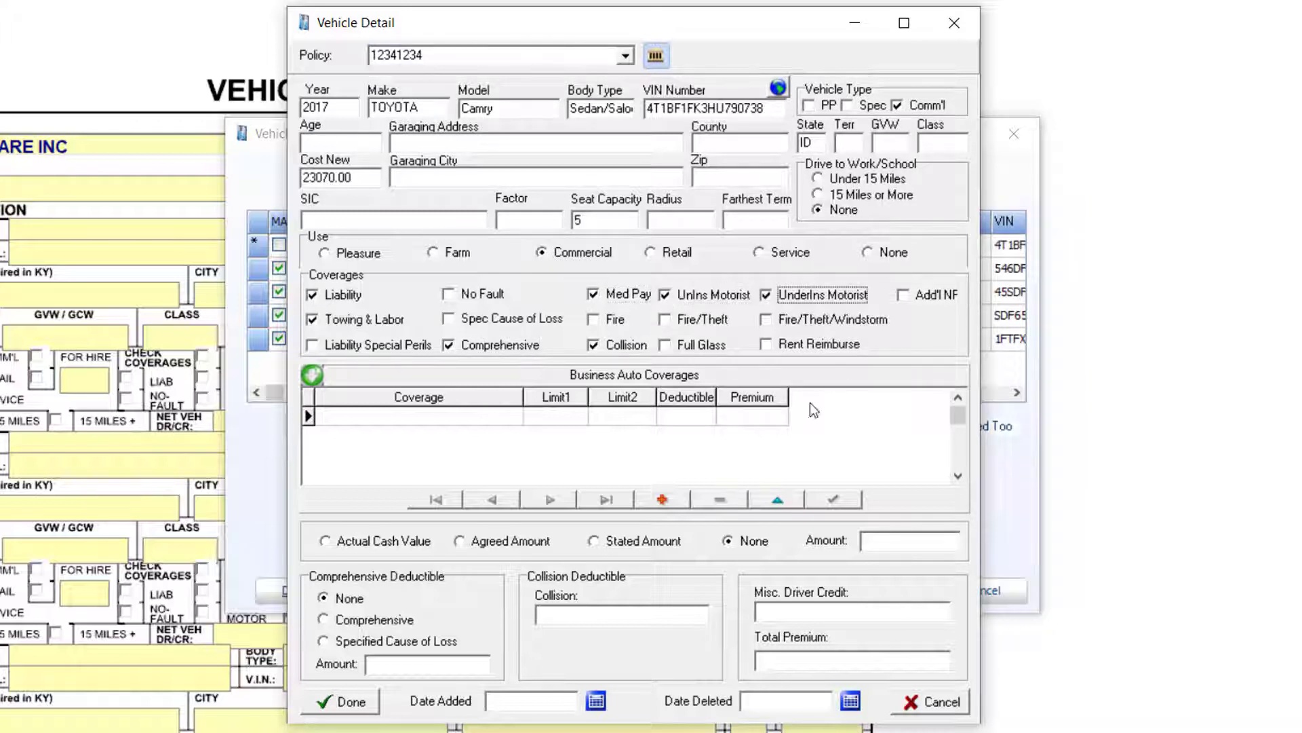
left_click(311, 375)
Enter coverage limits and premiums: 300000/126.40, 100000/34.50, and Combined Single Limit 300000/65.1.
left_click(549, 416)
type("300000")
key("Tab")
key("Tab")
key("Tab")
type("126.40")
left_click(552, 435)
type("100000")
left_click(750, 434)
type("34.50")
left_click(551, 454)
type("300000")
left_click(781, 460)
type("65.1")
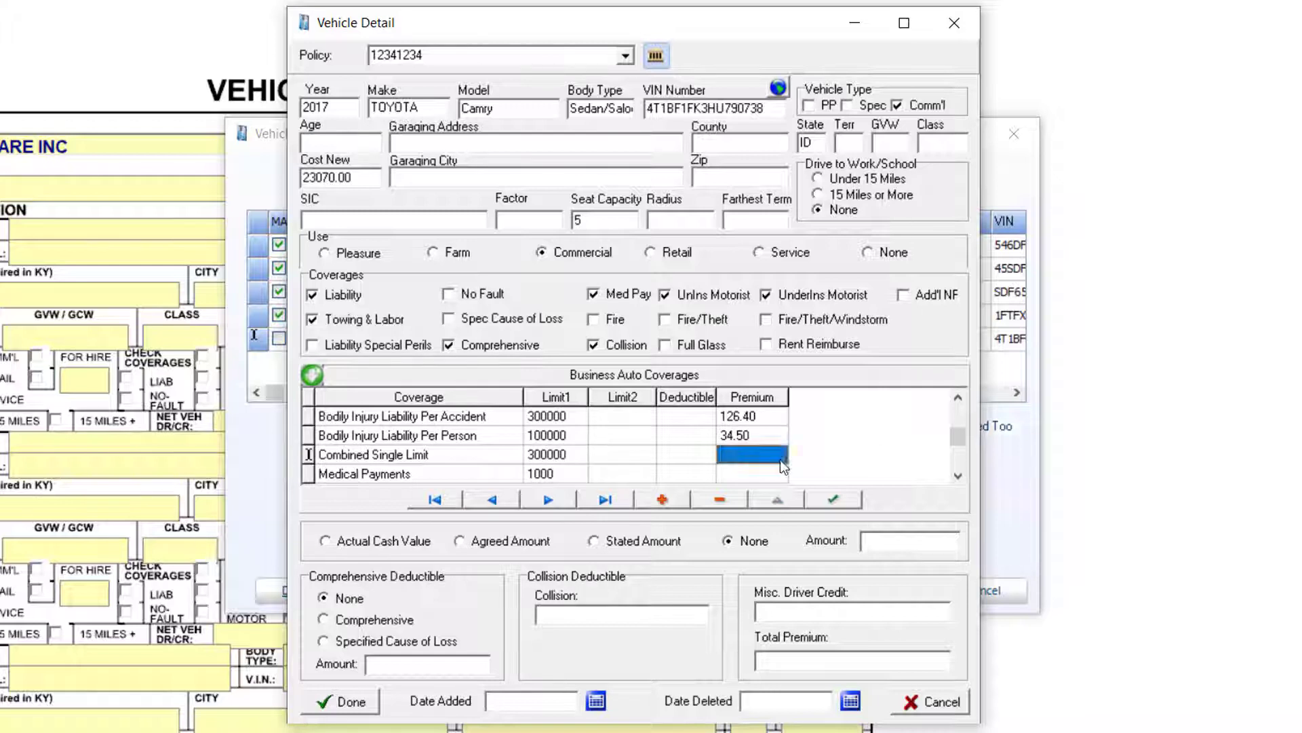
Enter Medical Payments 10000/12.1, Property Damage premium 54.9, and Underinsured Motorist CSL 300000/23.30.
left_click(550, 474)
type("10000")
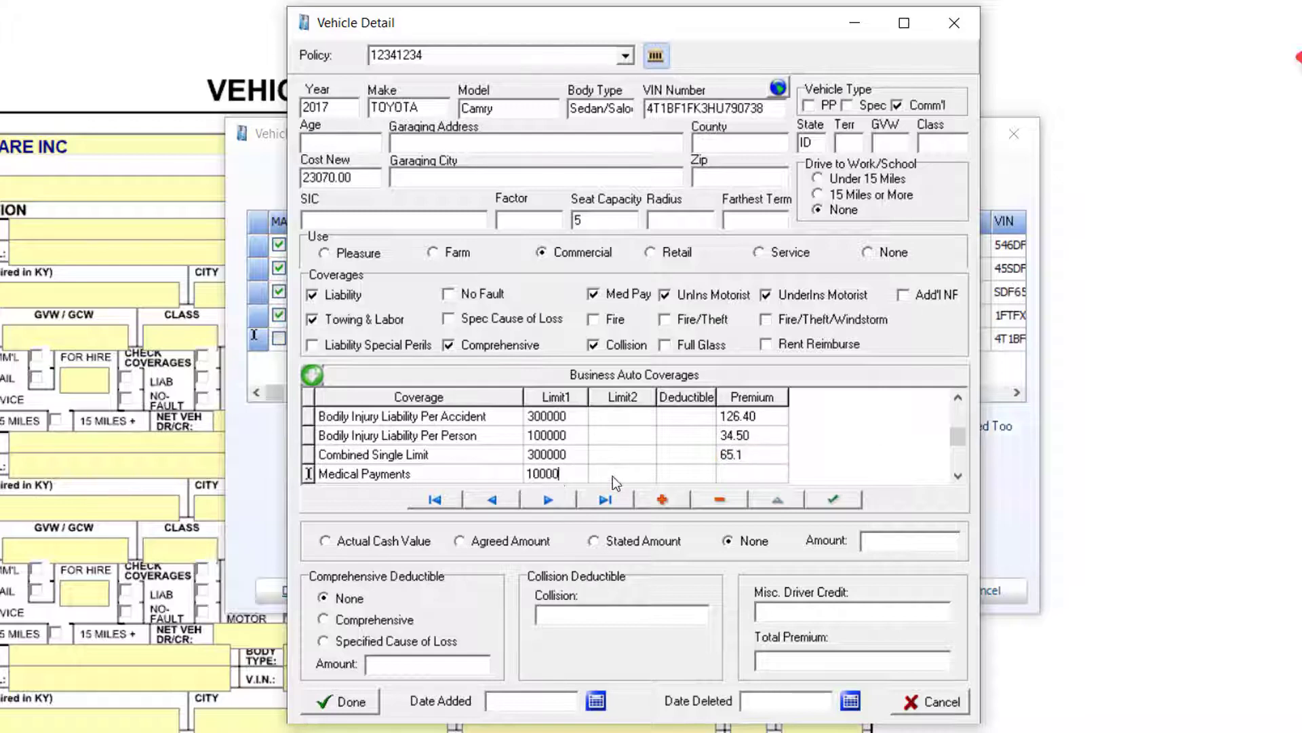
key("Tab")
key("Tab")
key("Tab")
type("12.1")
key("Down")
type("54.9")
left_click(453, 474)
type("Underinsured Motorist CSL")
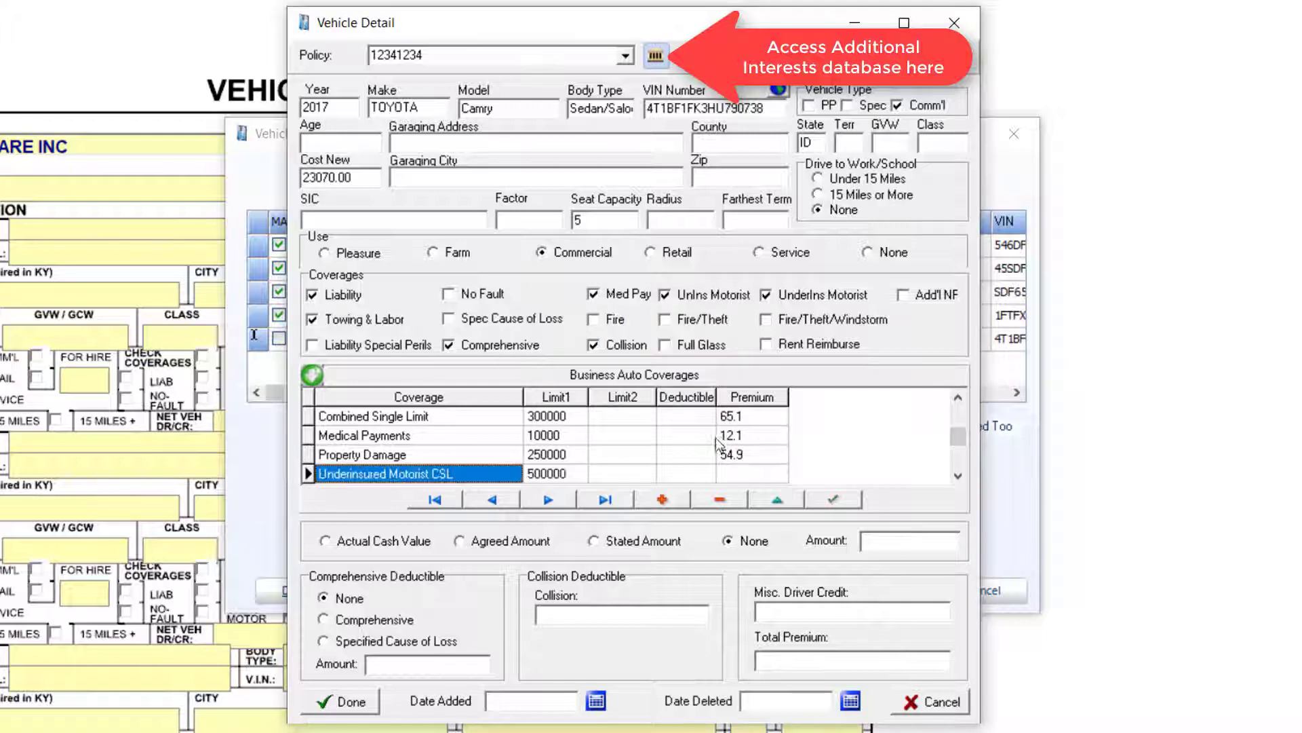
key("Tab")
type("300000")
key("Tab")
key("Tab")
key("Tab")
type("23.30")
Value the Camry at Actual Cash Value with a 1000 Comprehensive deductible and 316.30 total premium.
left_click(326, 540)
left_click(323, 620)
left_click(621, 614)
type("1000")
left_click(814, 659)
type("316.30")
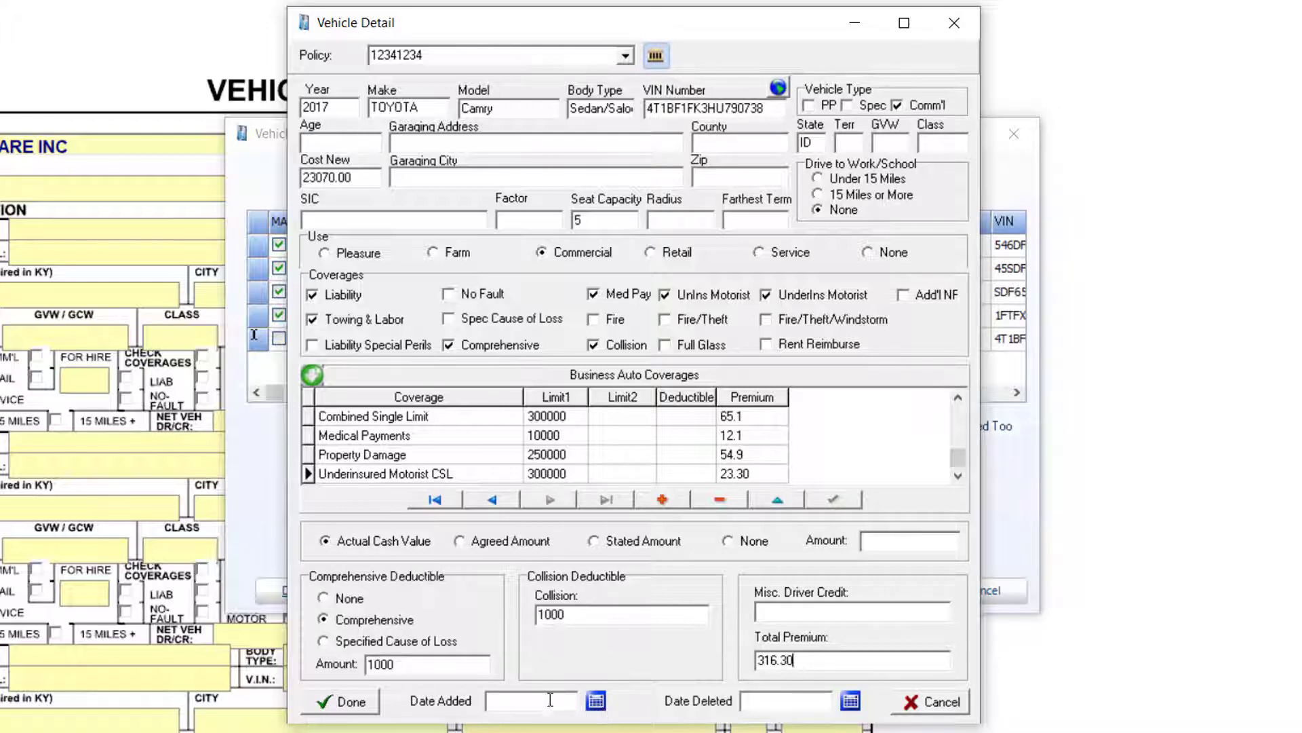
Set the date added to 6/1/2020 and save the Camry.
left_click(596, 700)
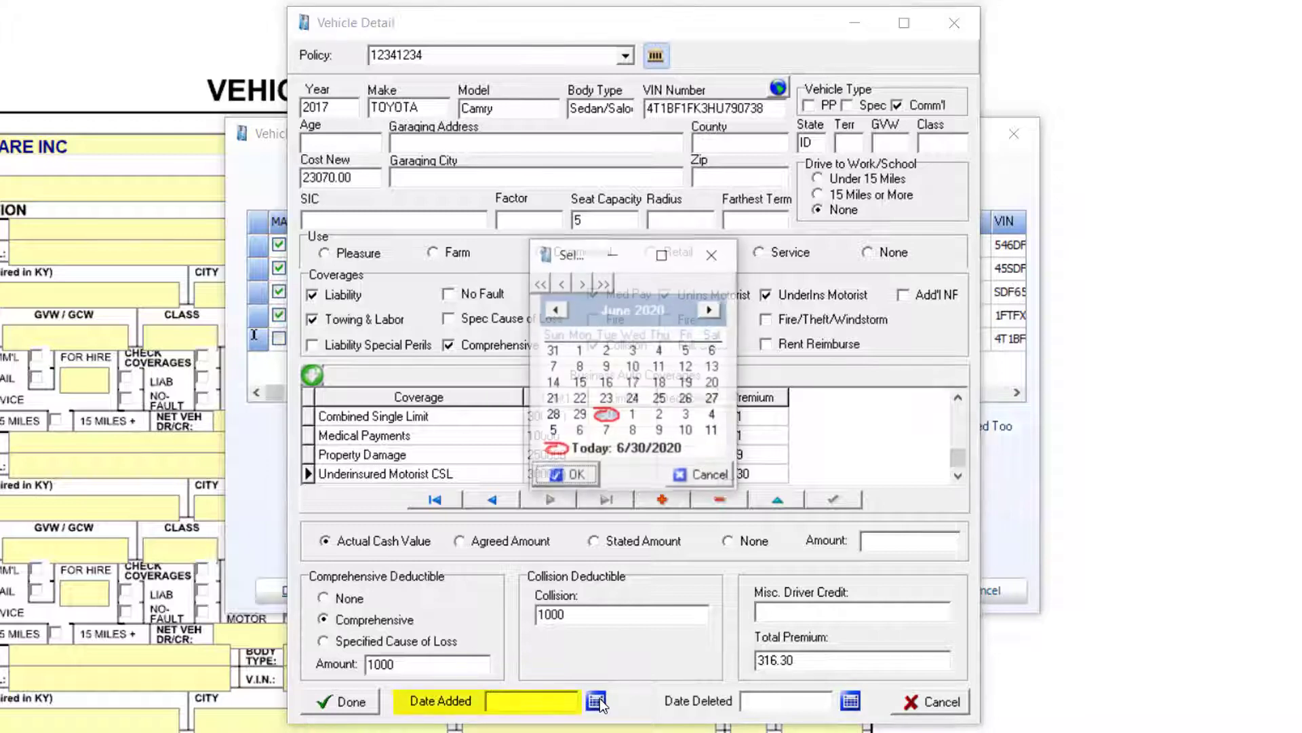
left_click(579, 350)
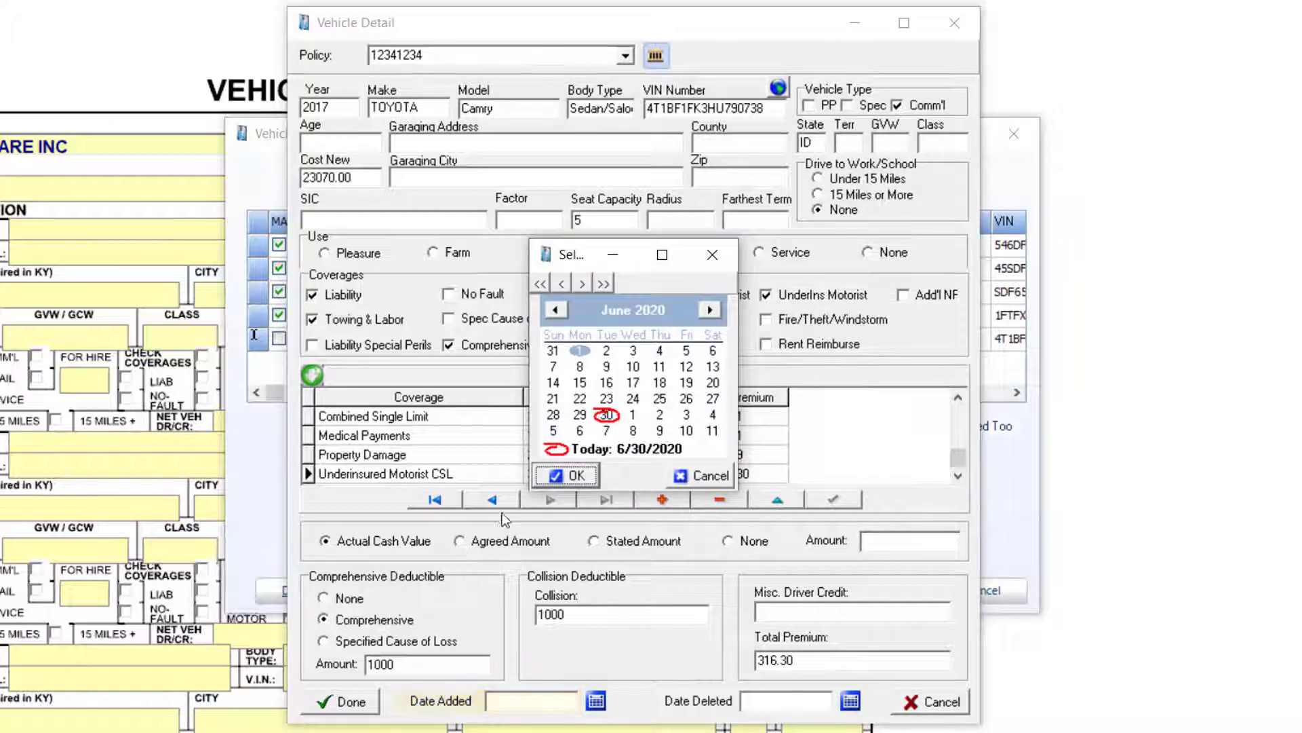
left_click(566, 476)
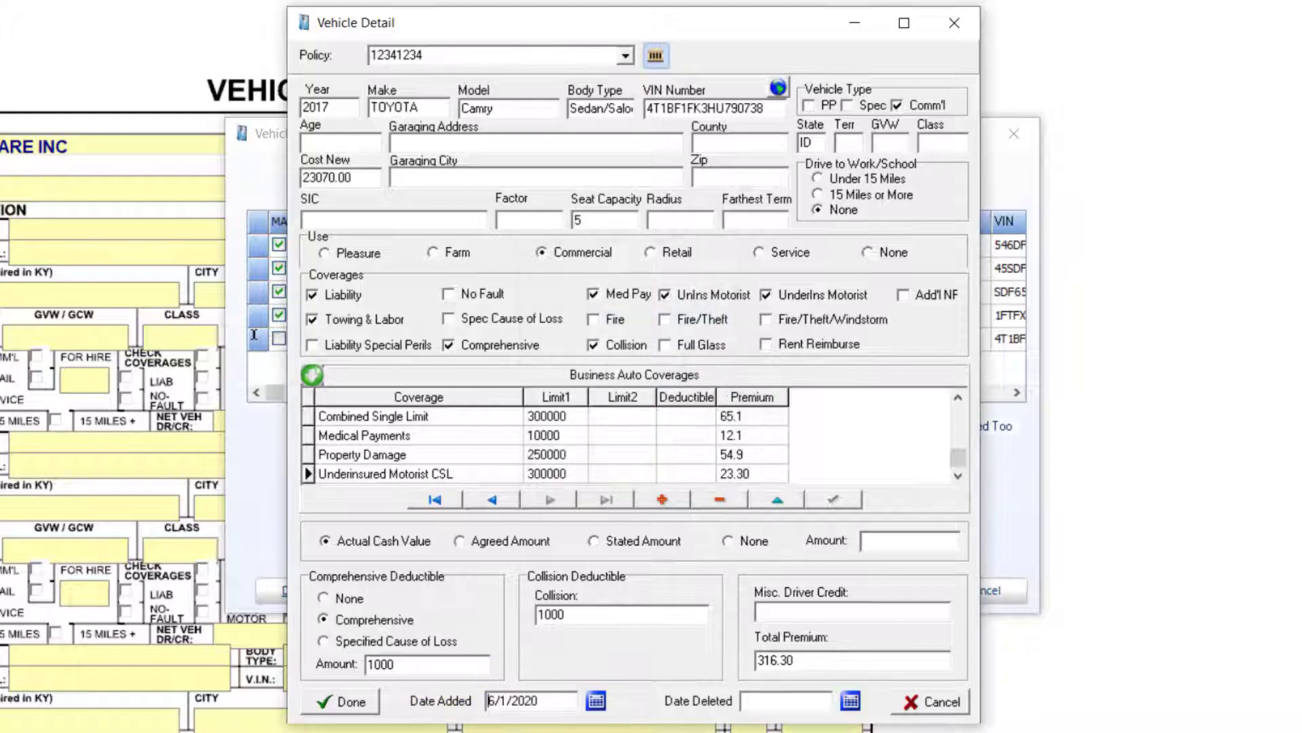
left_click(323, 702)
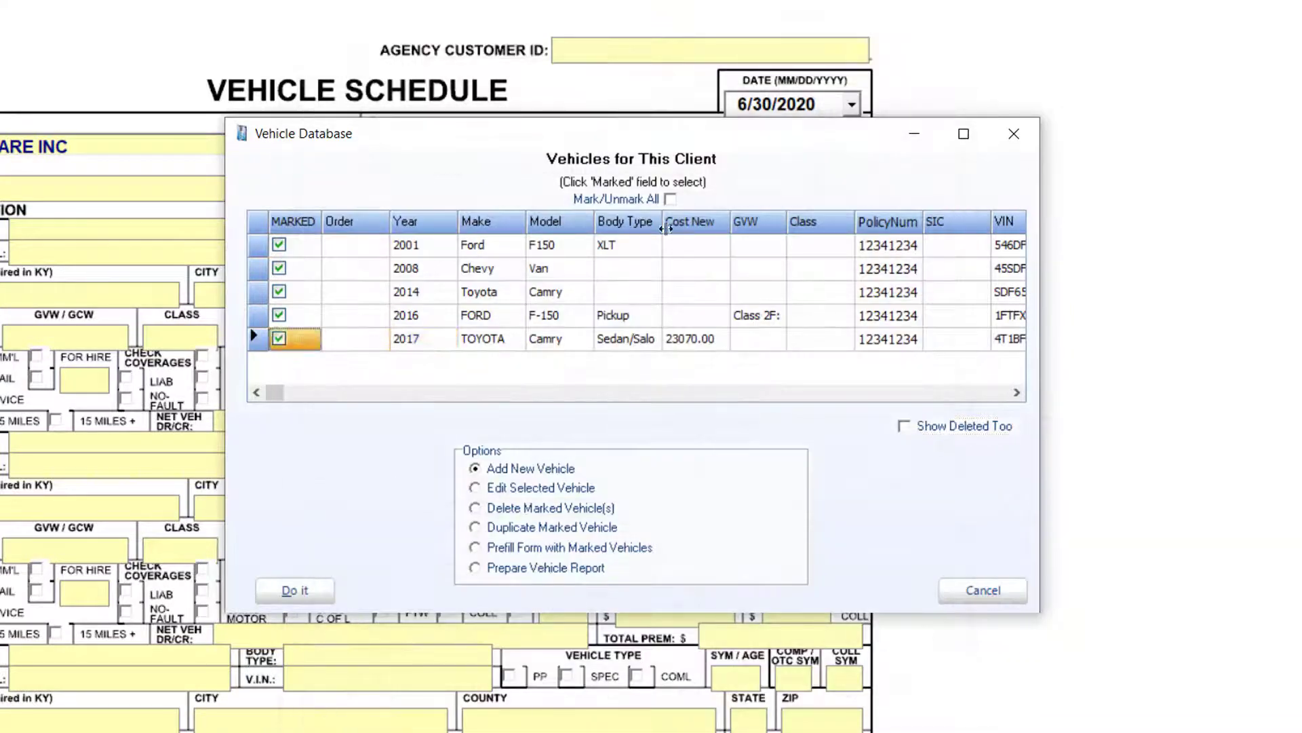
Duplicate the 2016 FORD F-150 as the only marked vehicle.
left_click(671, 200)
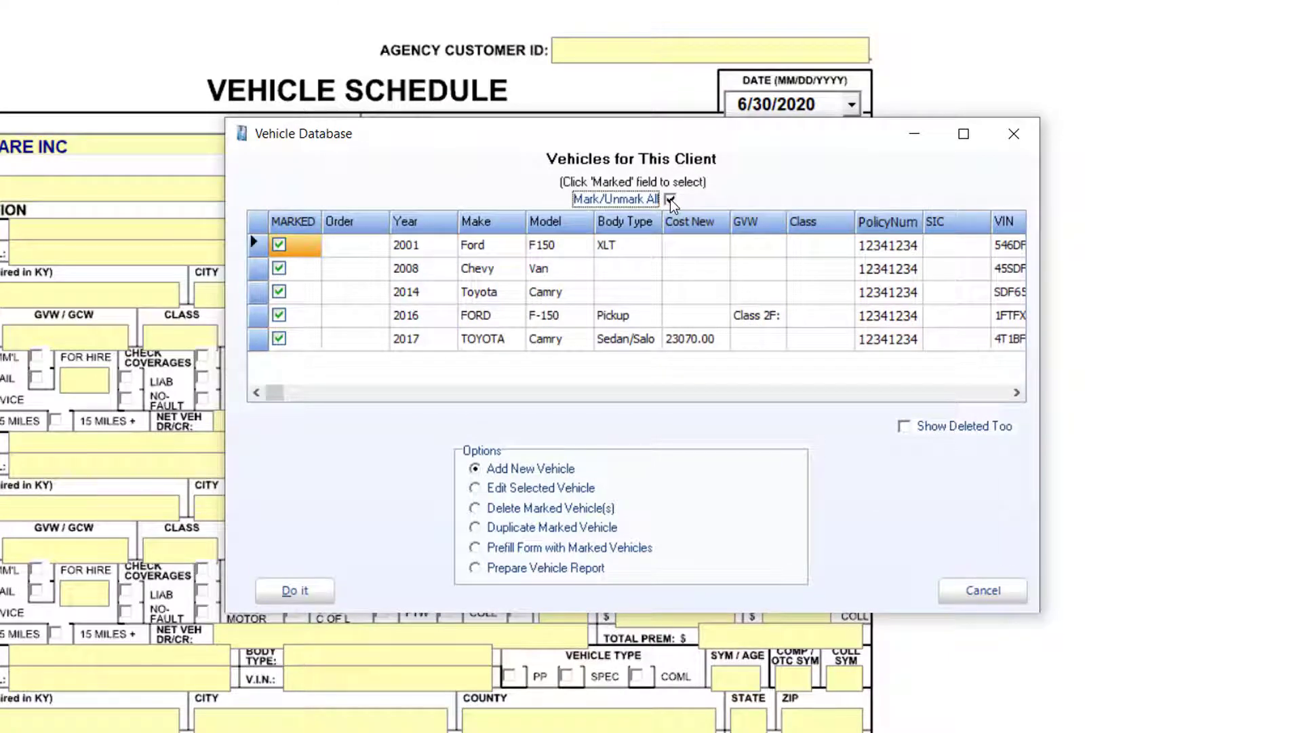
left_click(670, 200)
left_click(279, 315)
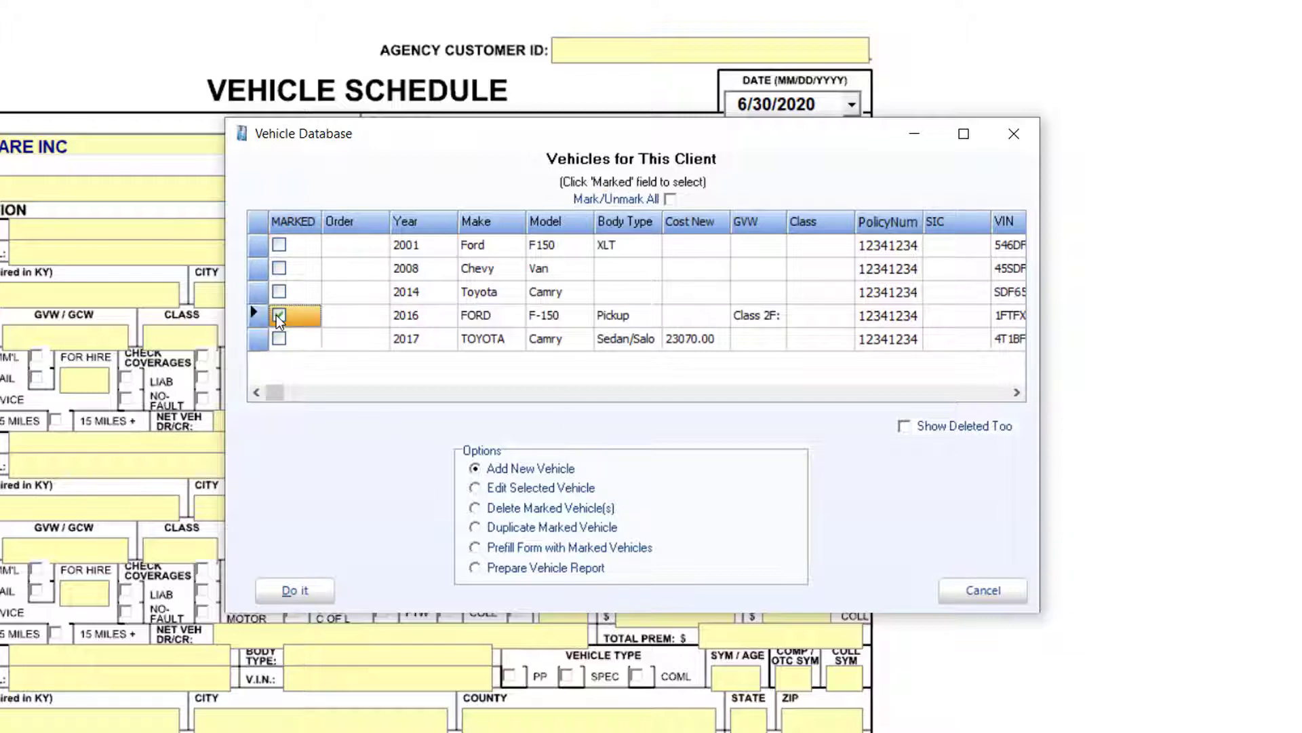
left_click(516, 530)
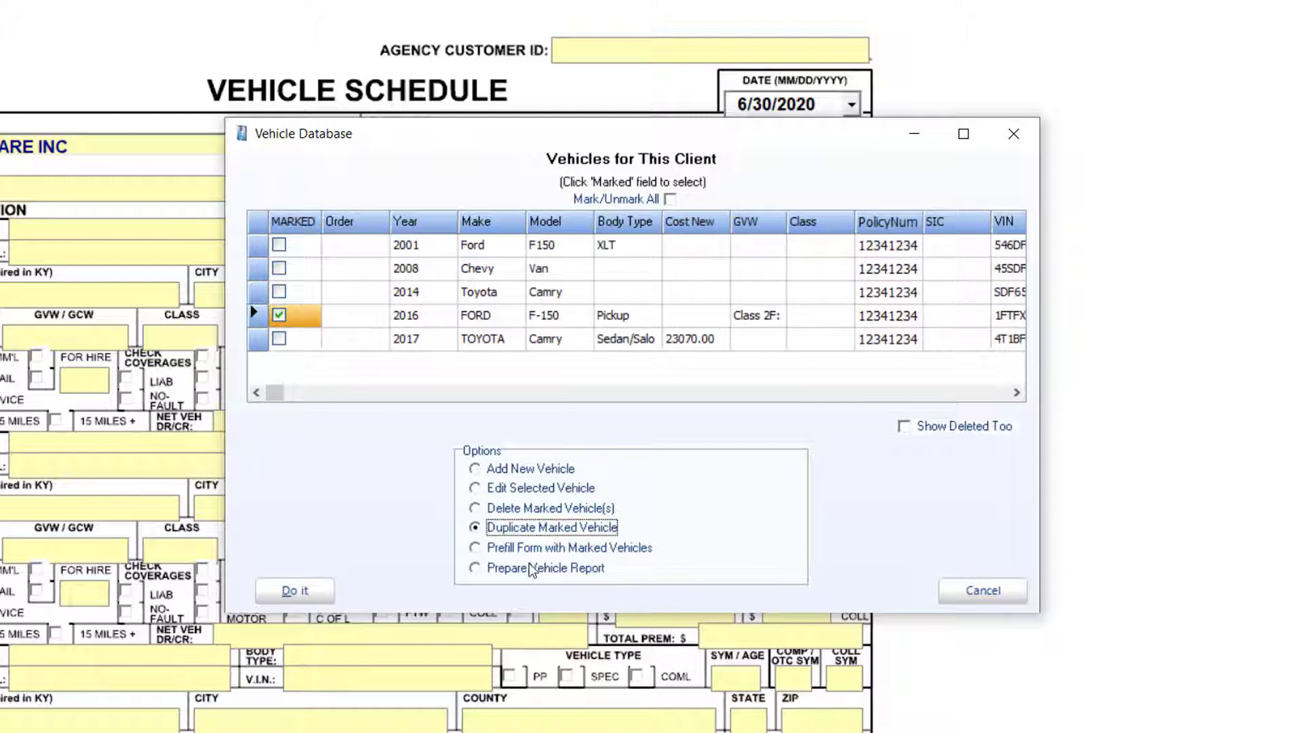
left_click(296, 590)
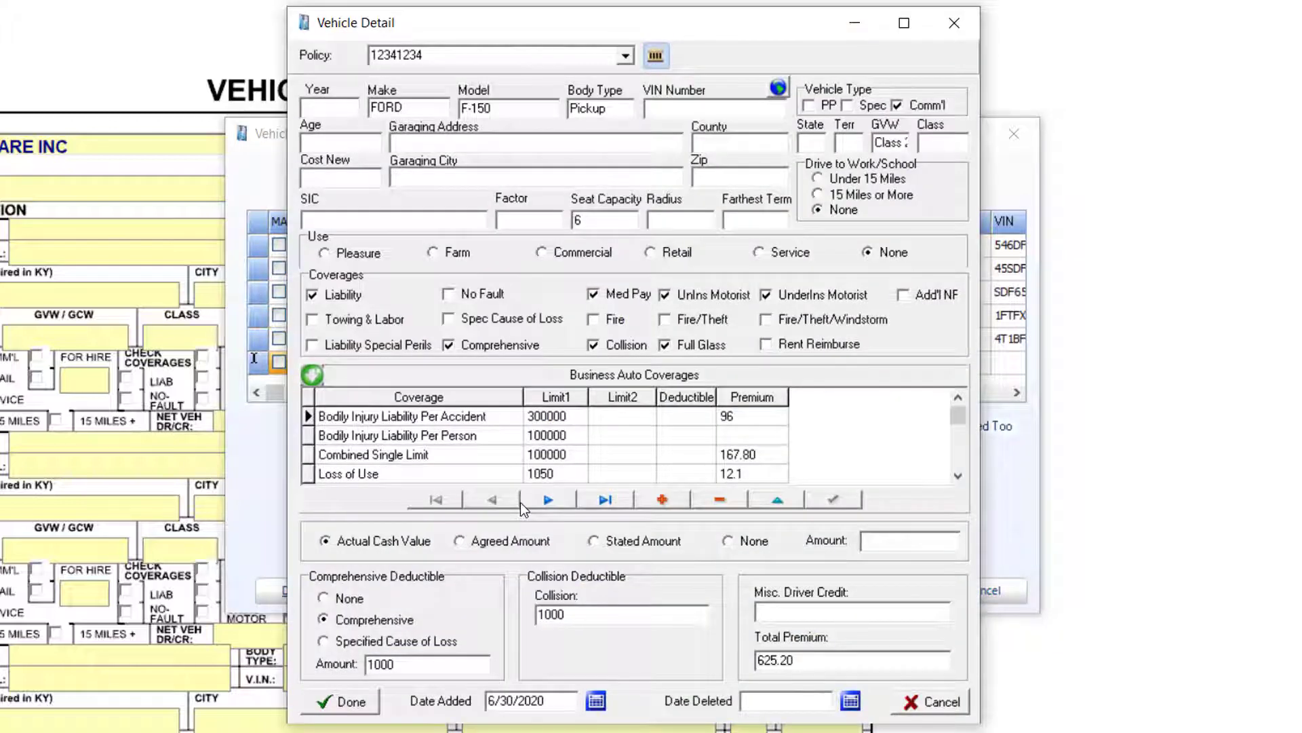
Set the copy to year 2019, VIN 1BE615WA1QWA1, Loss of Use premium 15.20, total 637.50, and save.
type("2019")
left_click(675, 106)
type("1BE615WA1QWA1")
left_click(739, 416)
left_click(756, 474)
type("15.20")
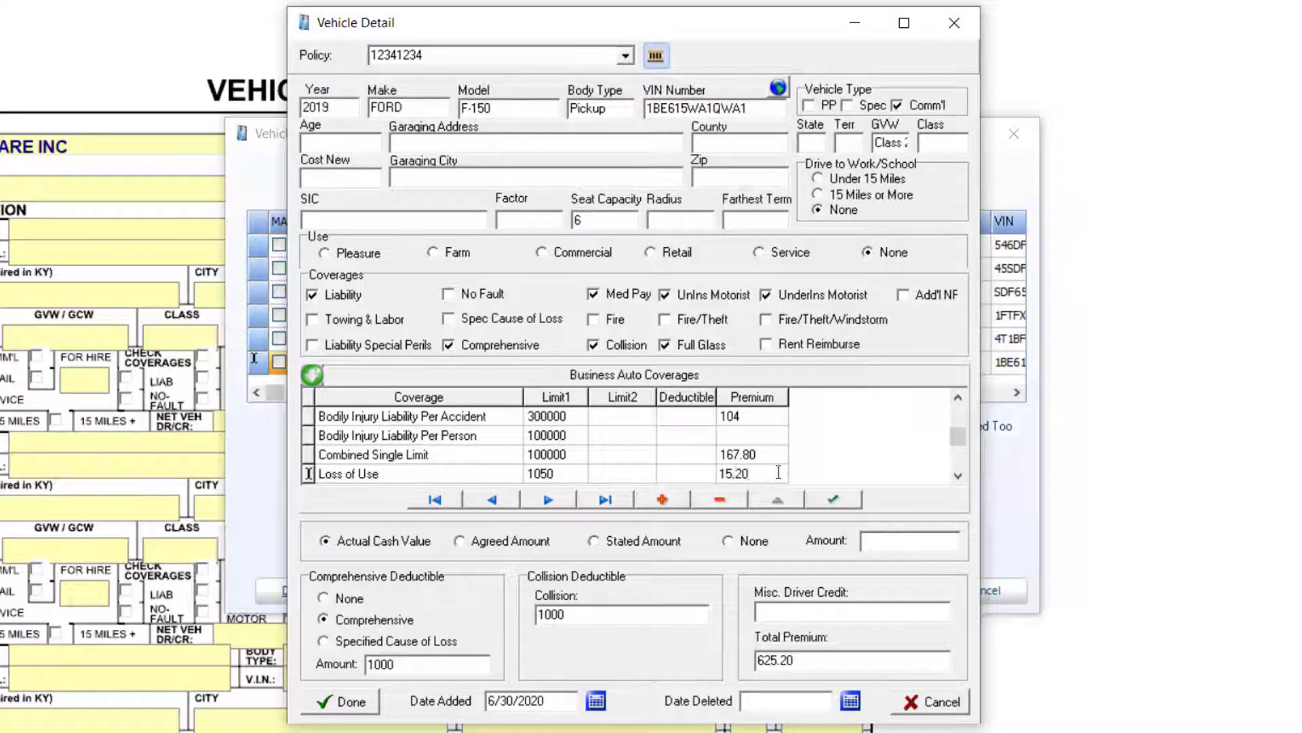
double_click(801, 661)
type("637.50")
left_click(335, 706)
left_click(539, 568)
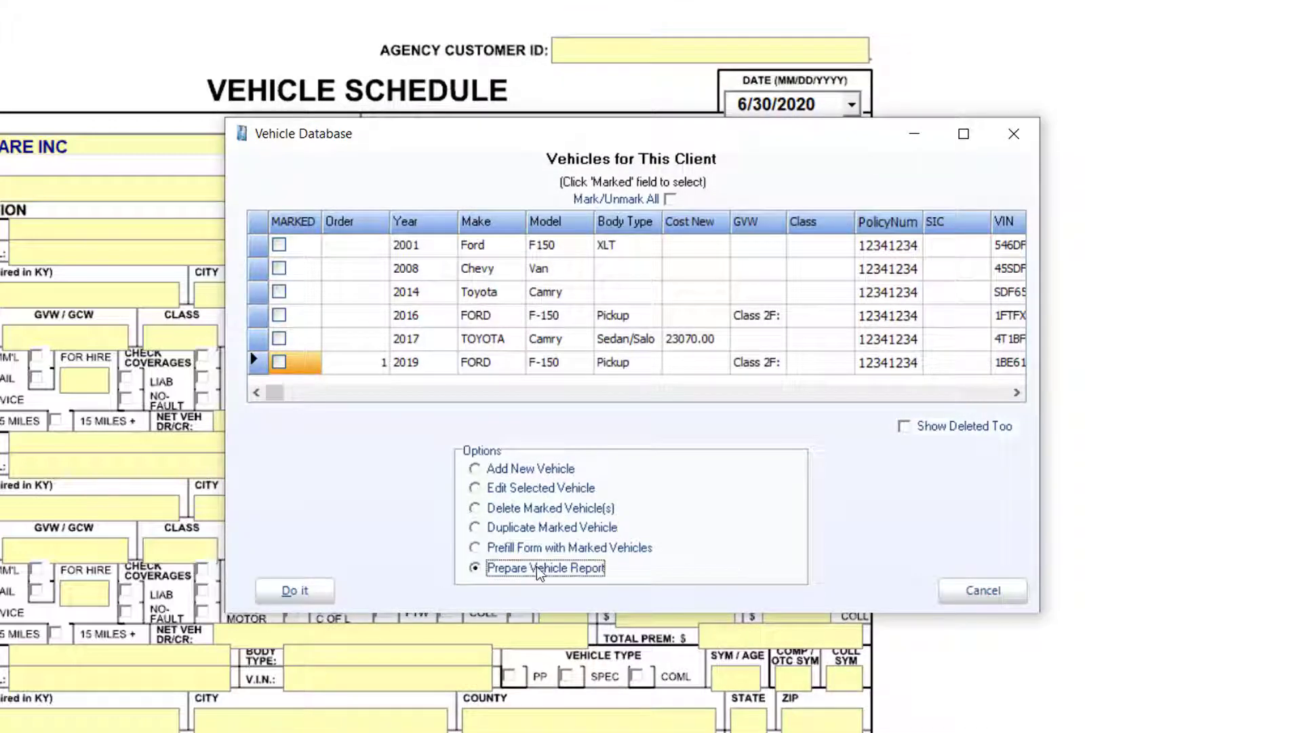
Generate the six-vehicle report for 2 Guys Barber Shop, review it, then close it.
left_click(295, 590)
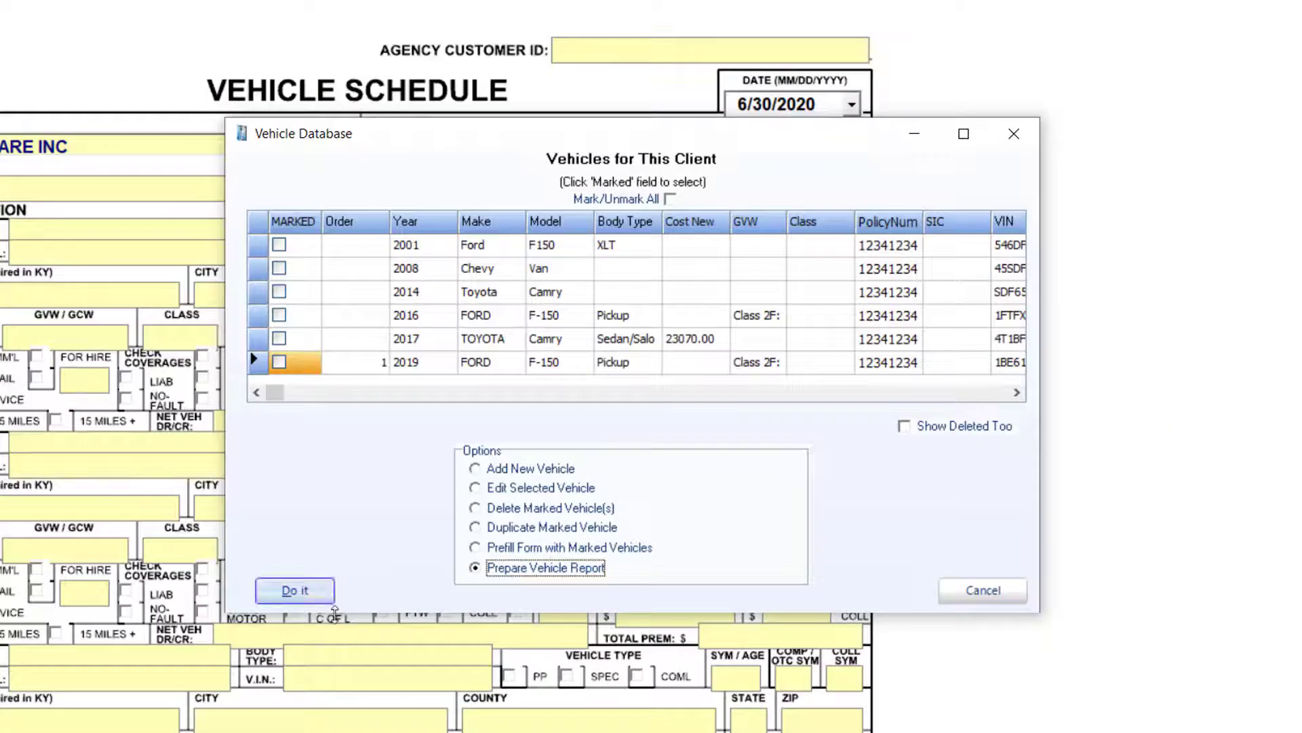
left_click(503, 548)
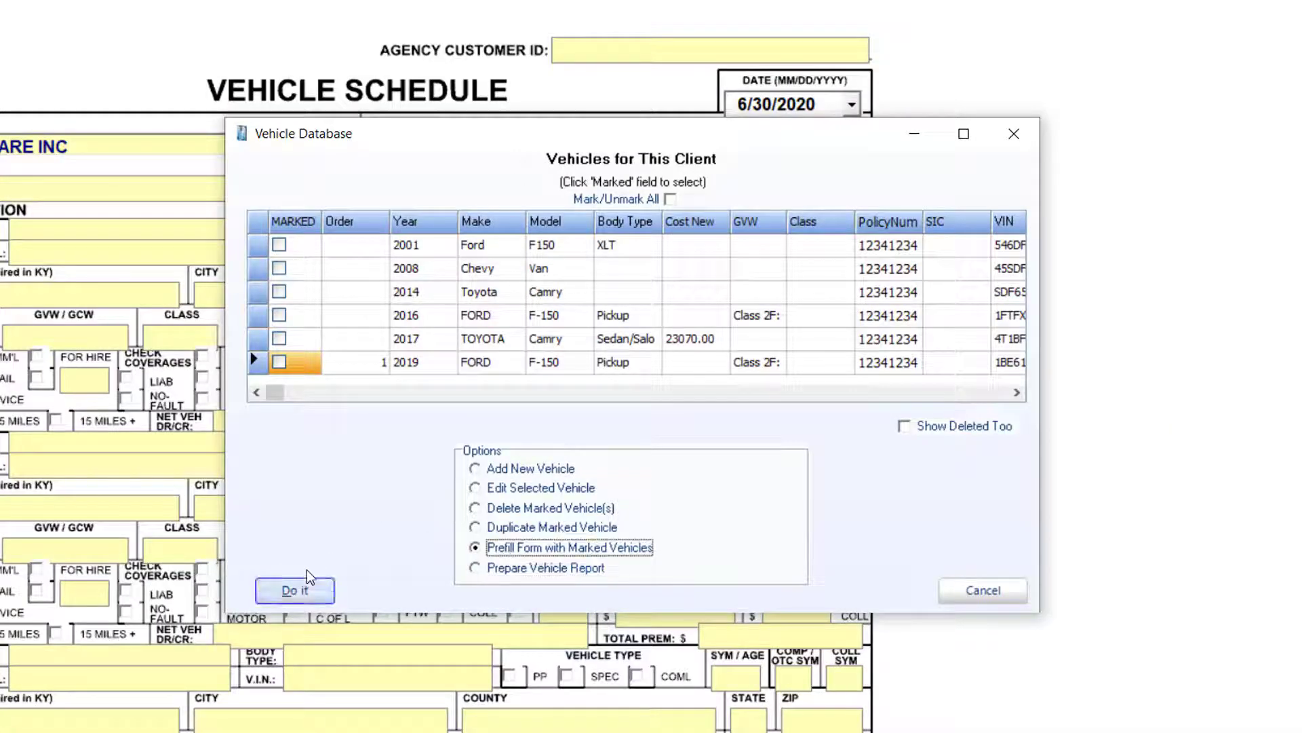
Mark all six vehicles, prefill the Vehicle Schedule with them, and choose File > Email Customer.
left_click(671, 199)
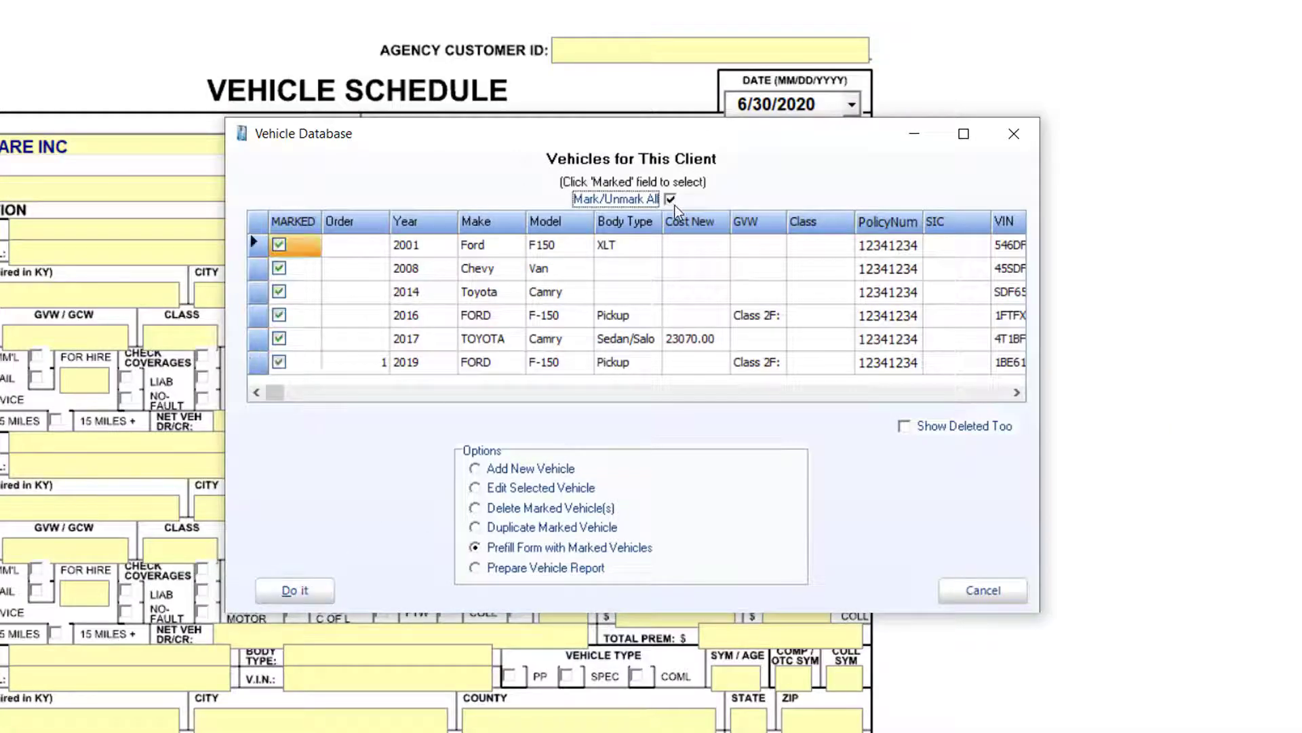
left_click(302, 602)
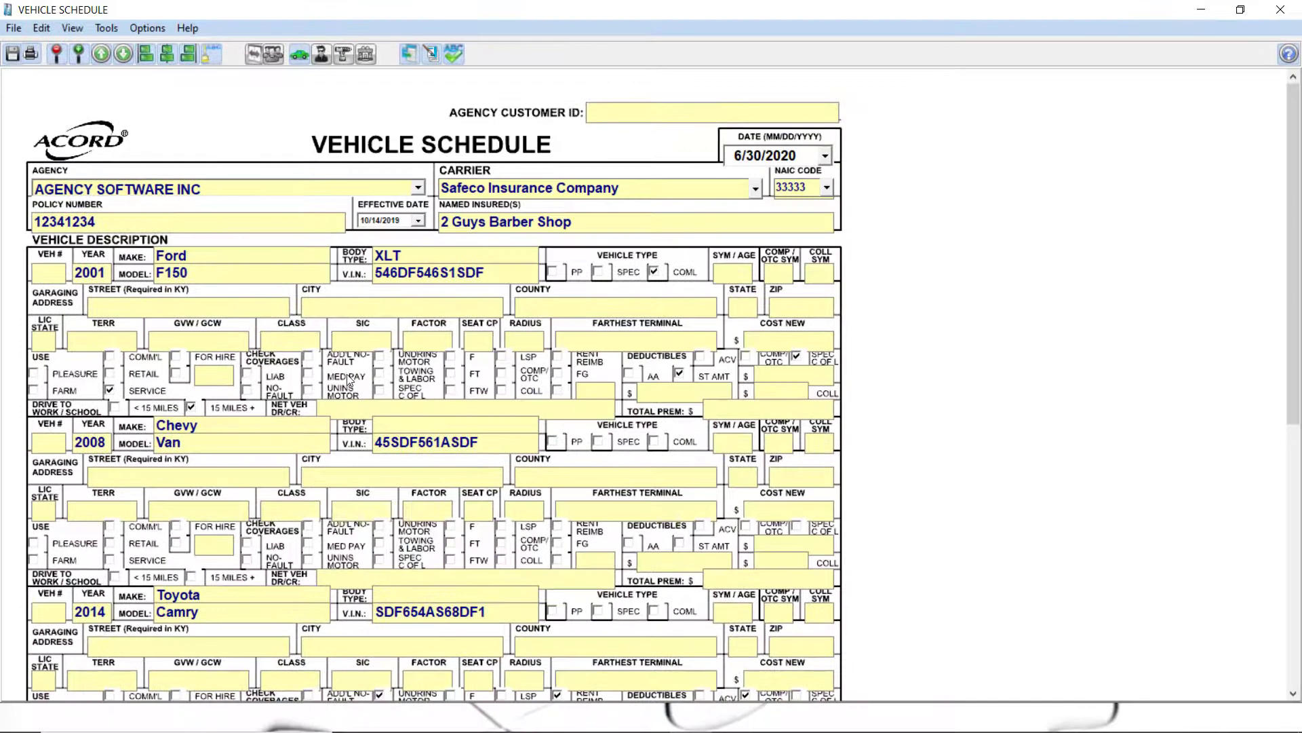
scroll(348, 380, "down", 8)
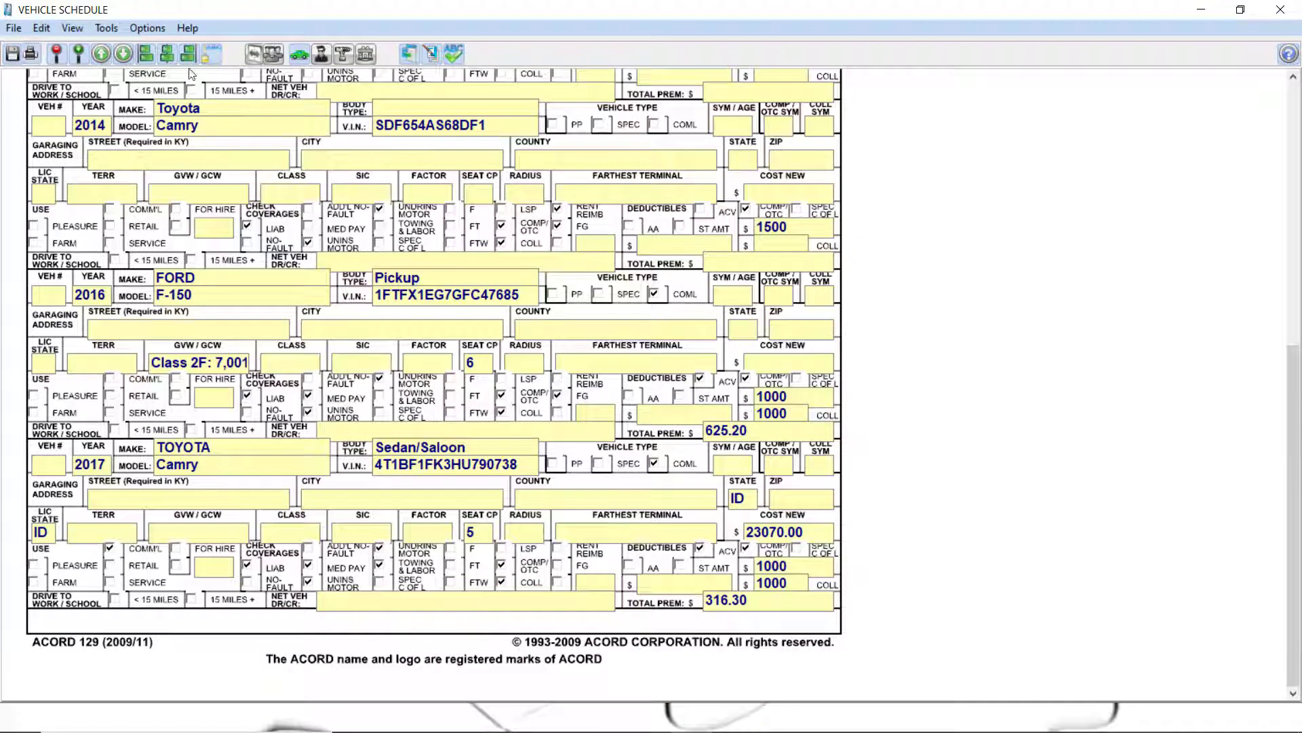
left_click(13, 28)
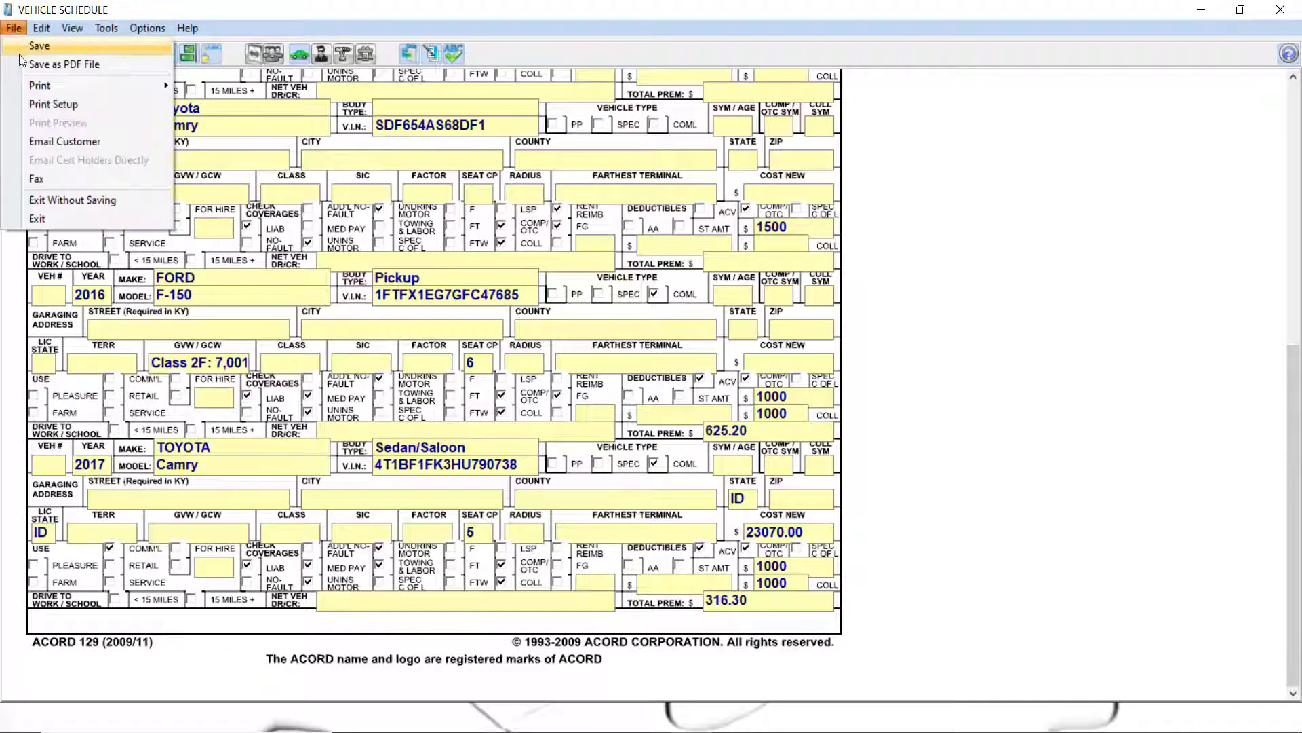
left_click(43, 140)
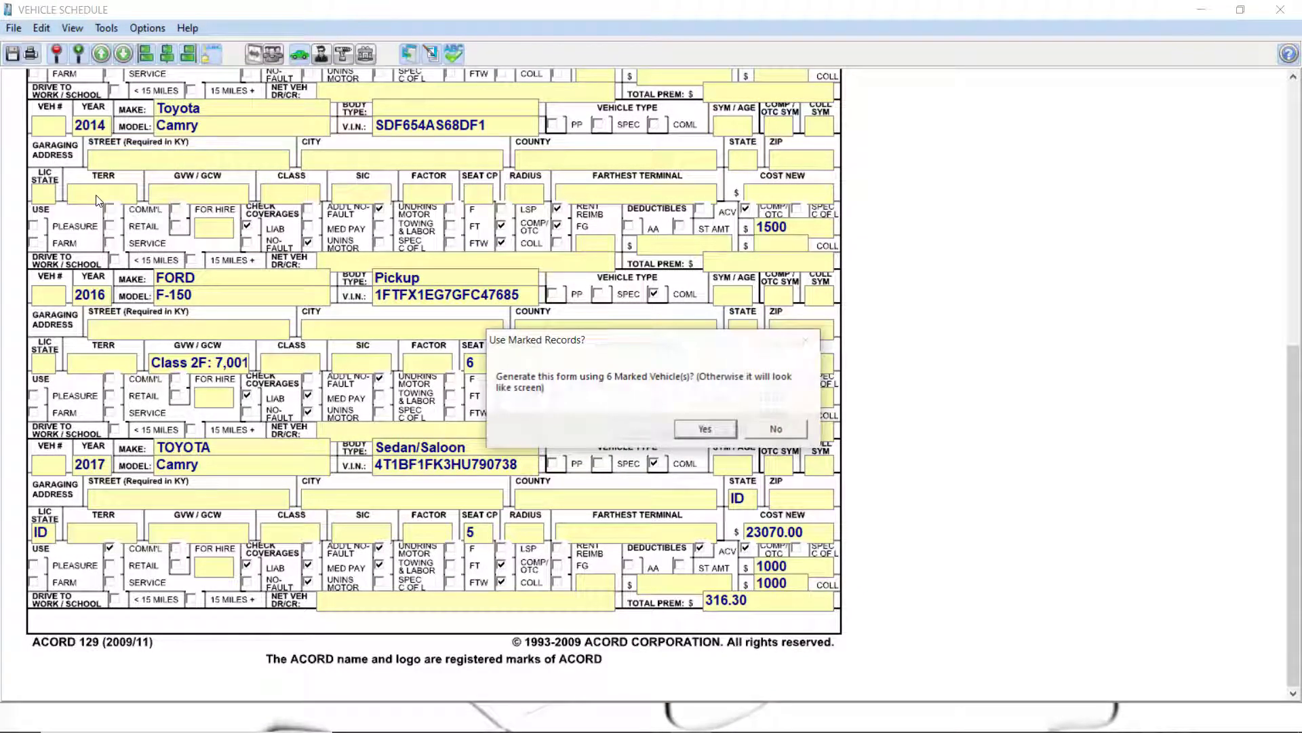